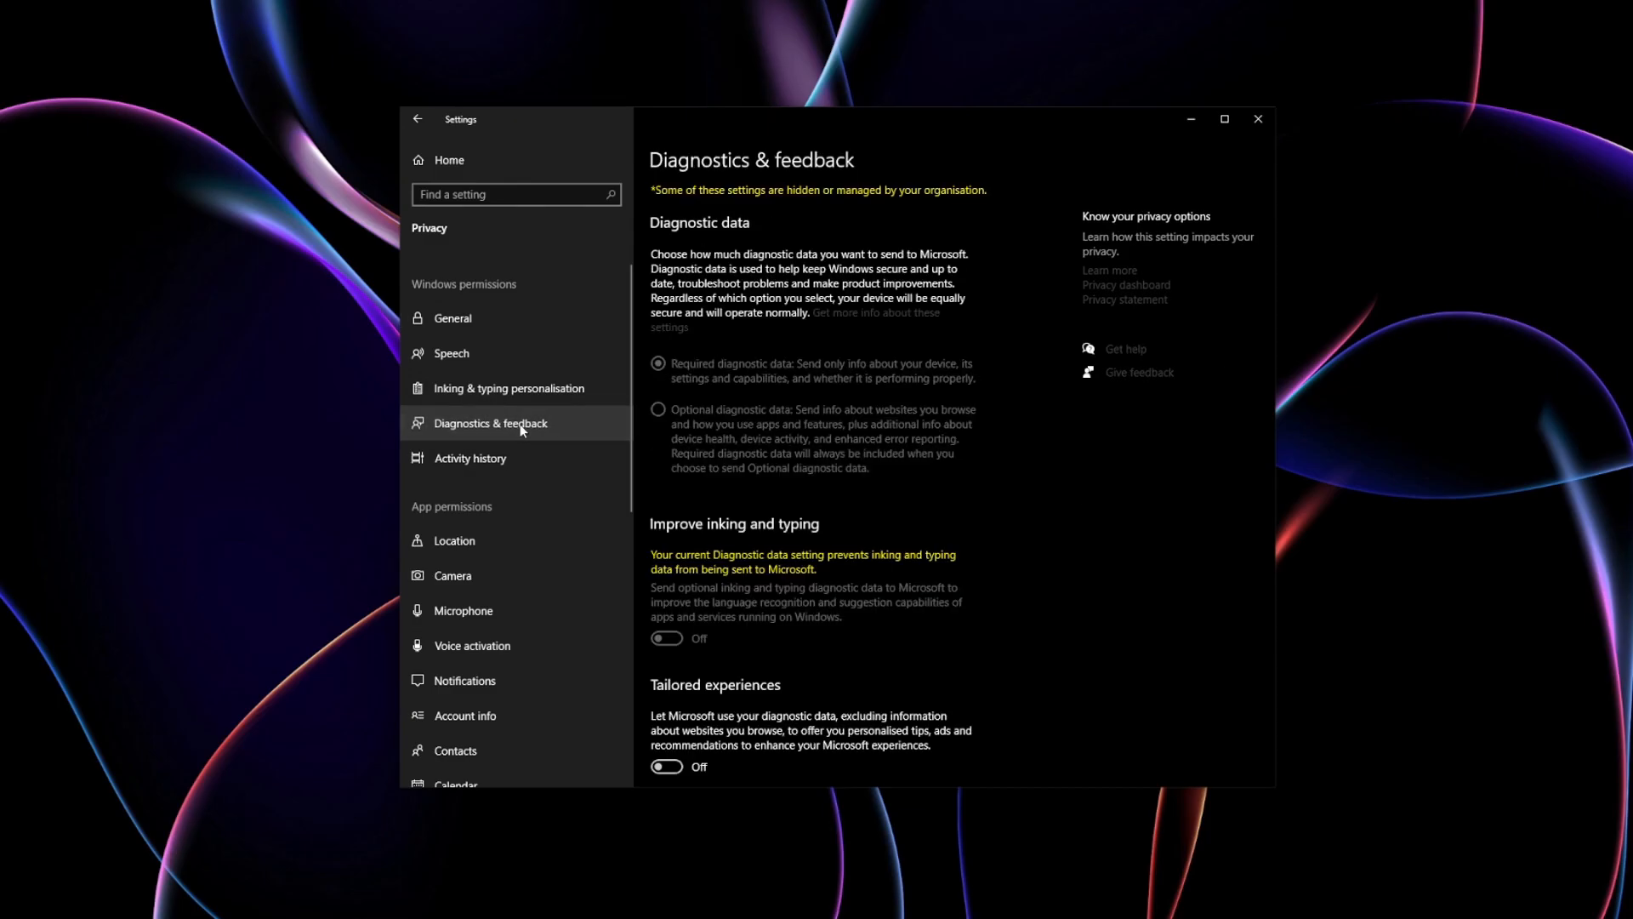
# Examine the Windows privacy pages for App diagnostics and Documents permissions
pyautogui.scroll(-5, 499, 537)
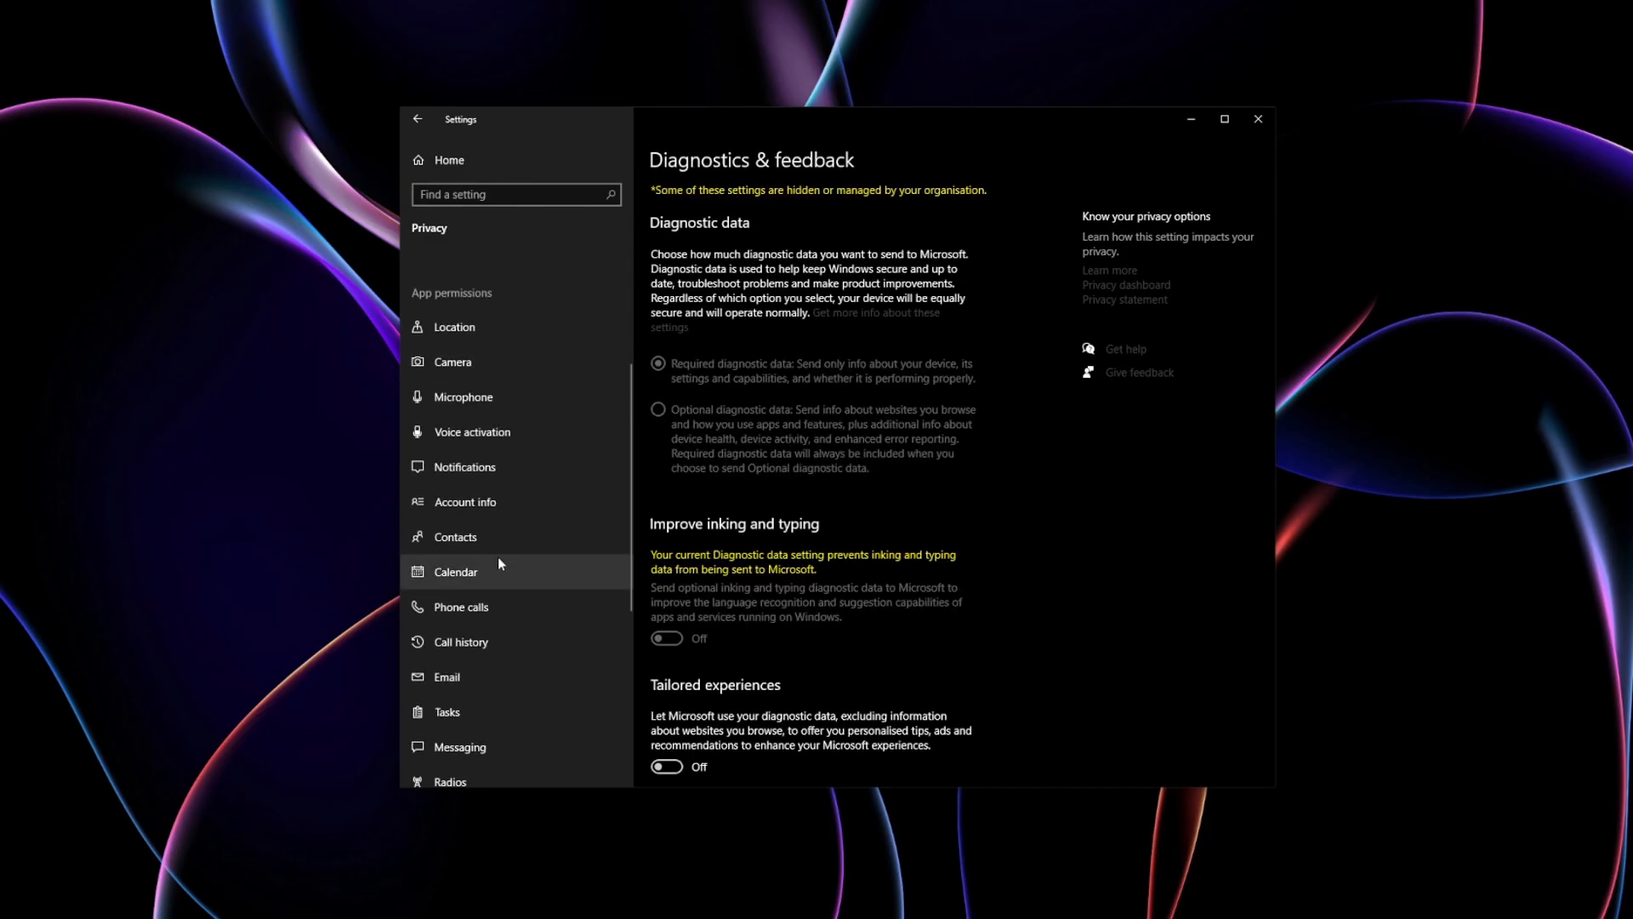
pyautogui.click(503, 676)
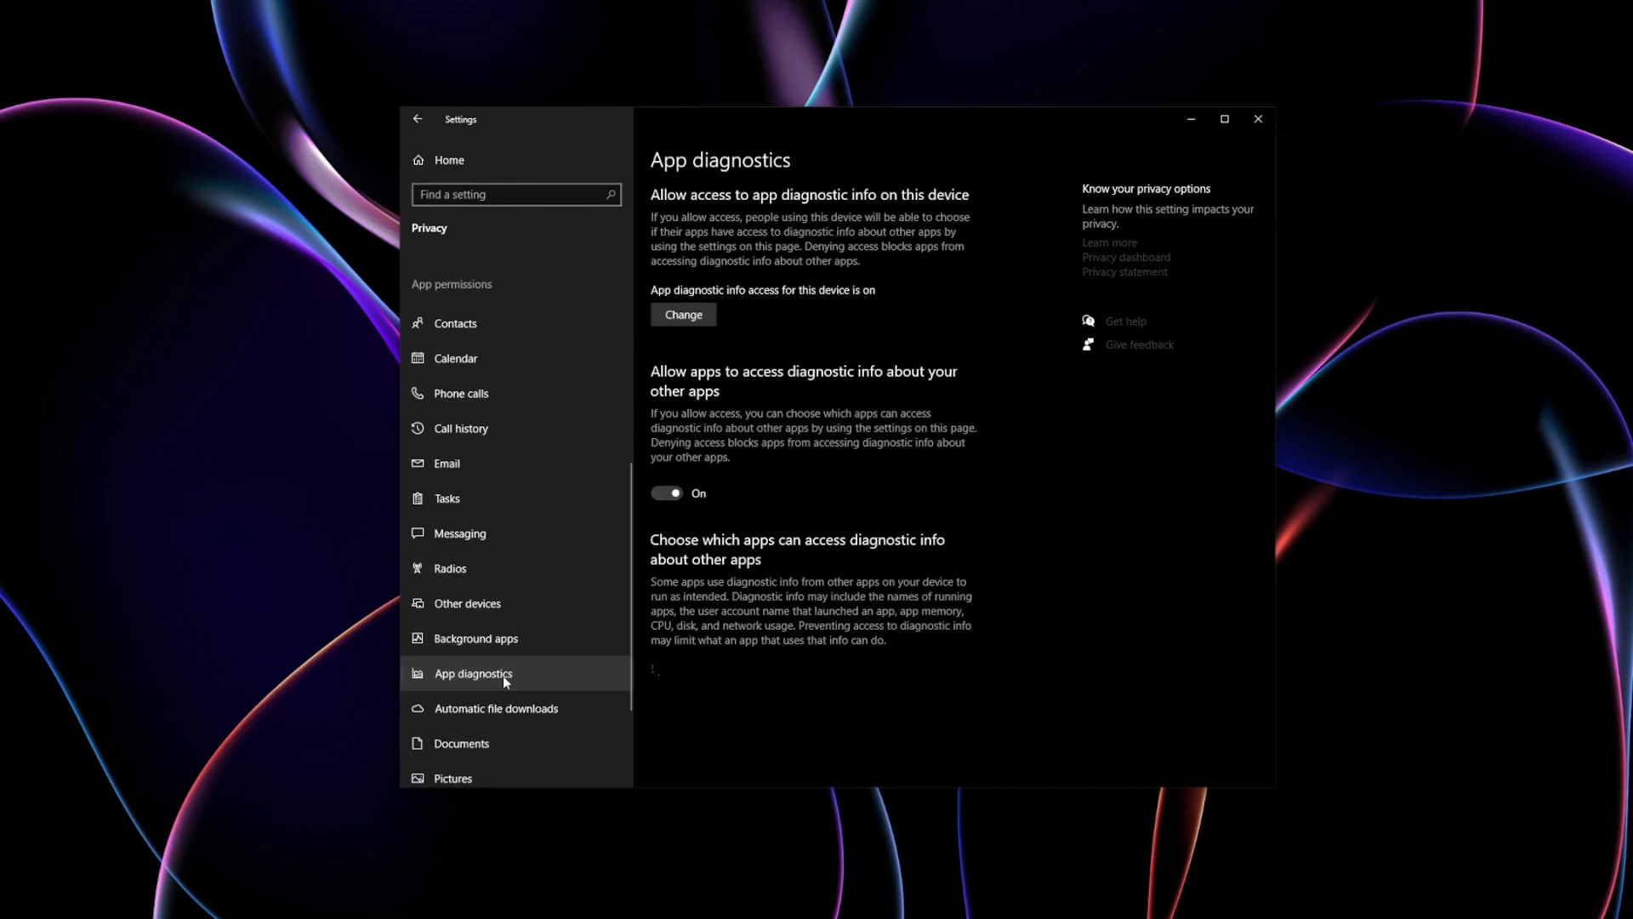
pyautogui.scroll(-2, 484, 579)
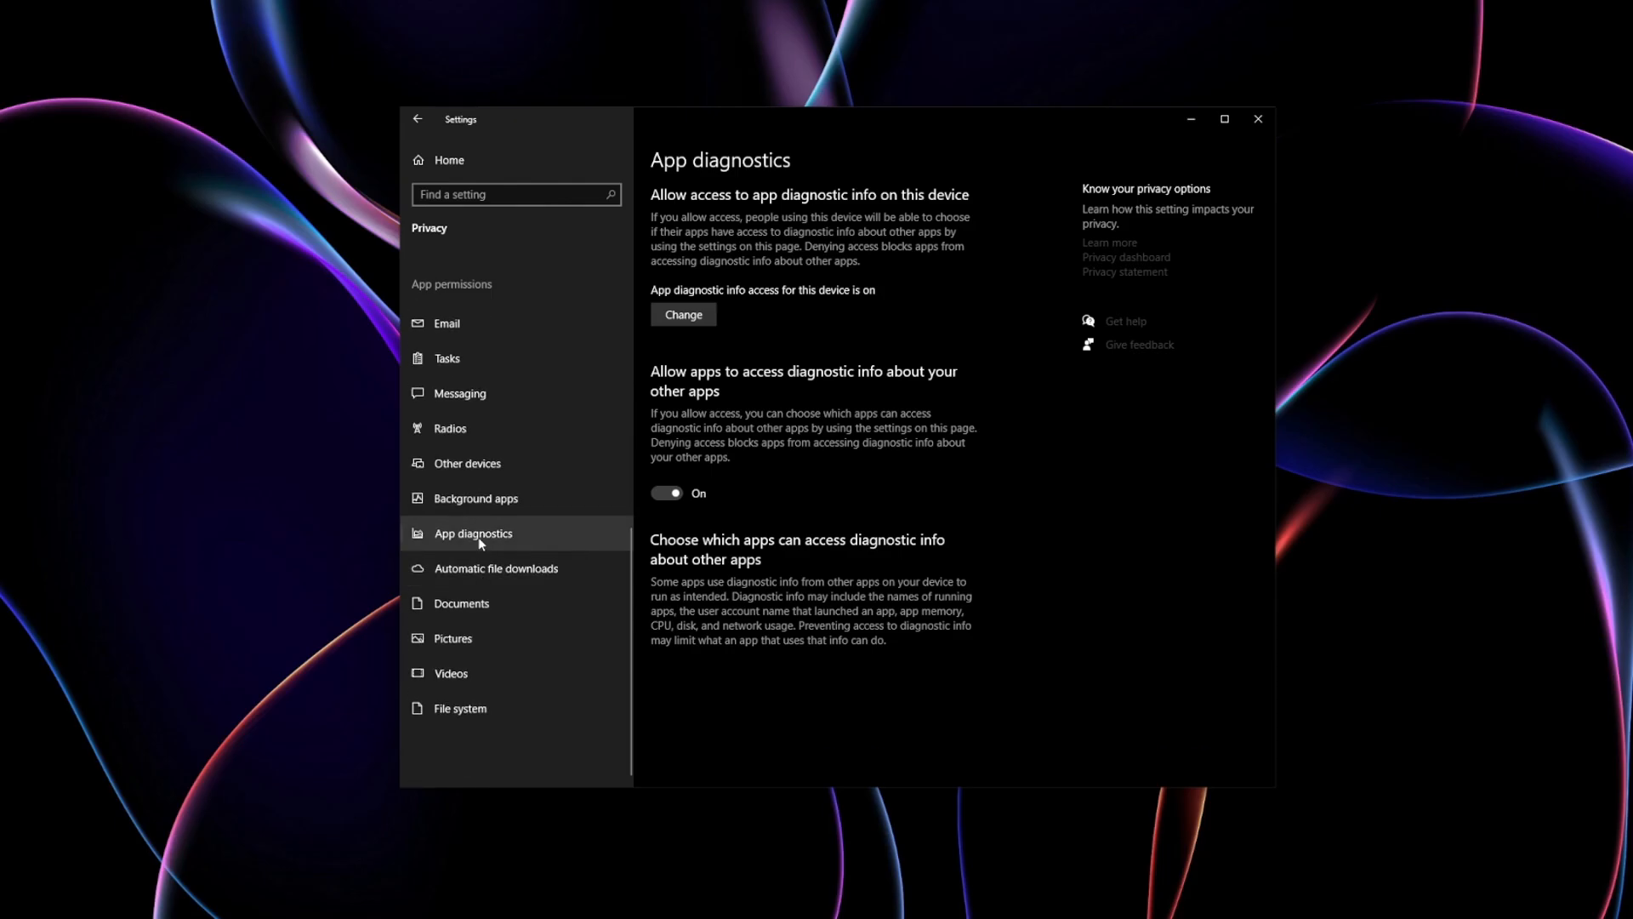
pyautogui.scroll(2, 478, 538)
pyautogui.scroll(-2, 476, 595)
pyautogui.click(473, 604)
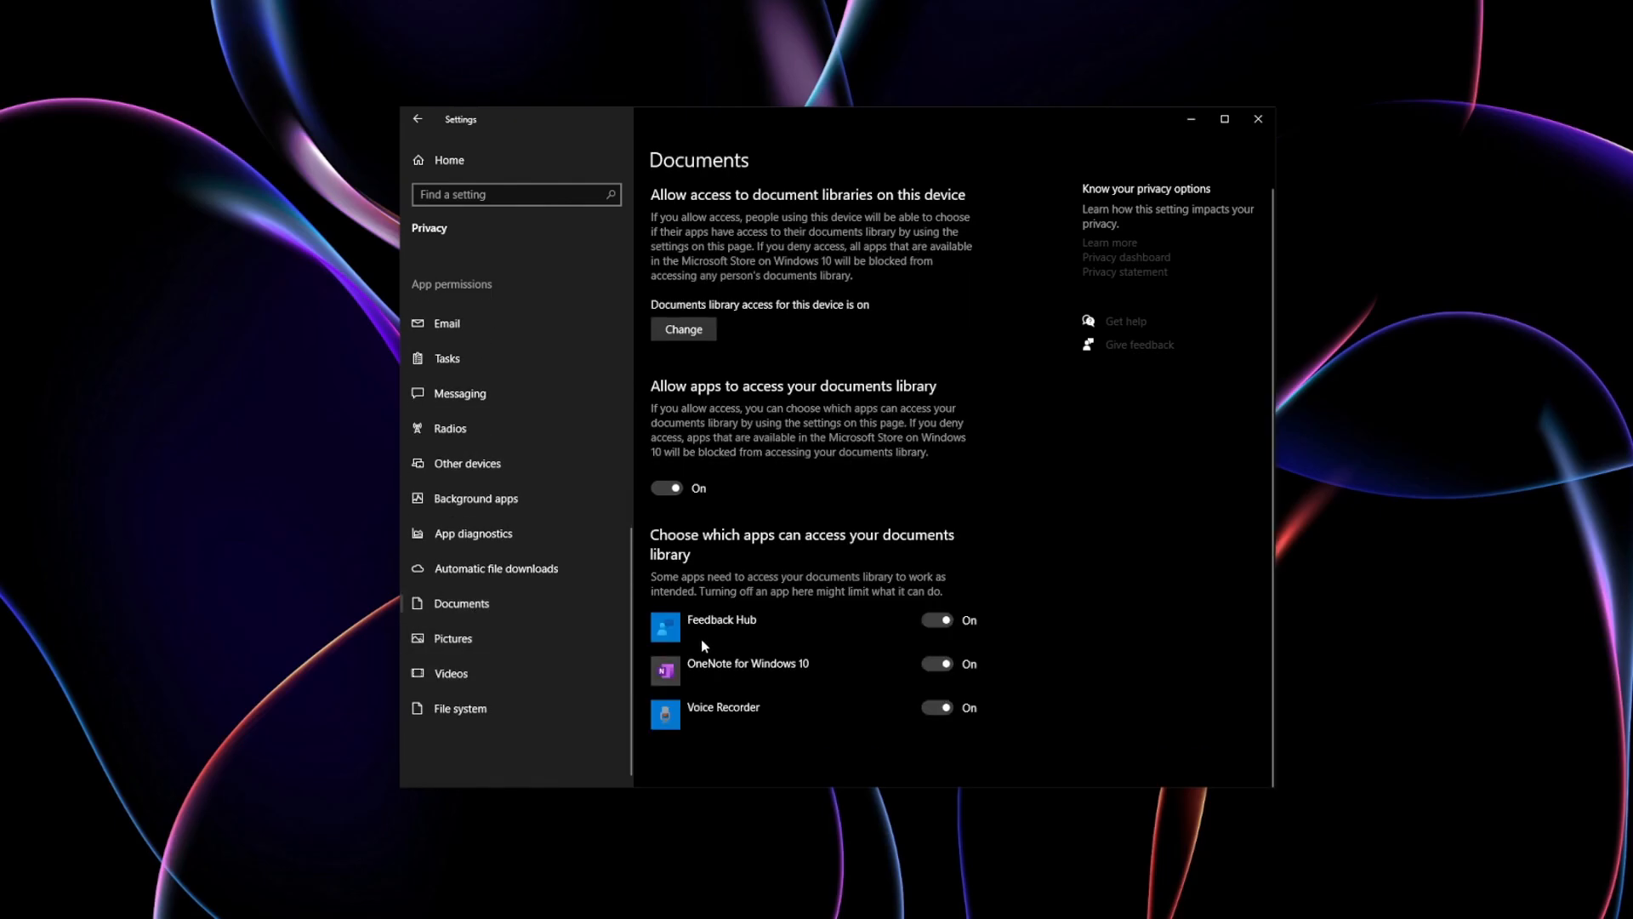
# Review the Location, Camera and Microphone permission pages in the Windows privacy settings
pyautogui.scroll(5, 514, 510)
pyautogui.click(462, 404)
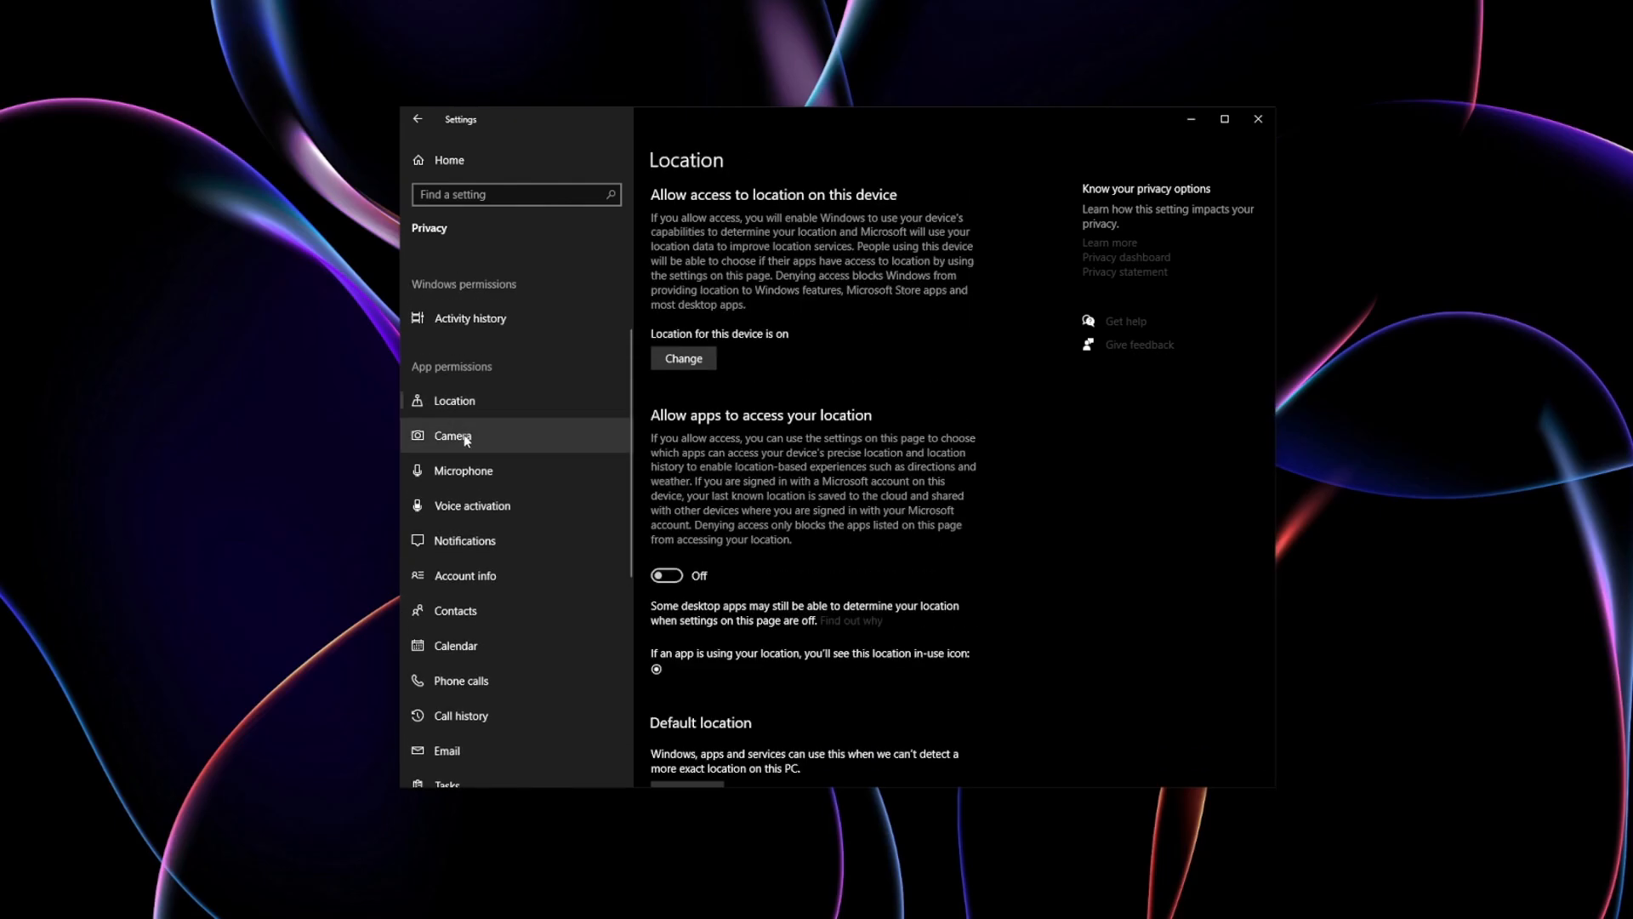
pyautogui.click(468, 440)
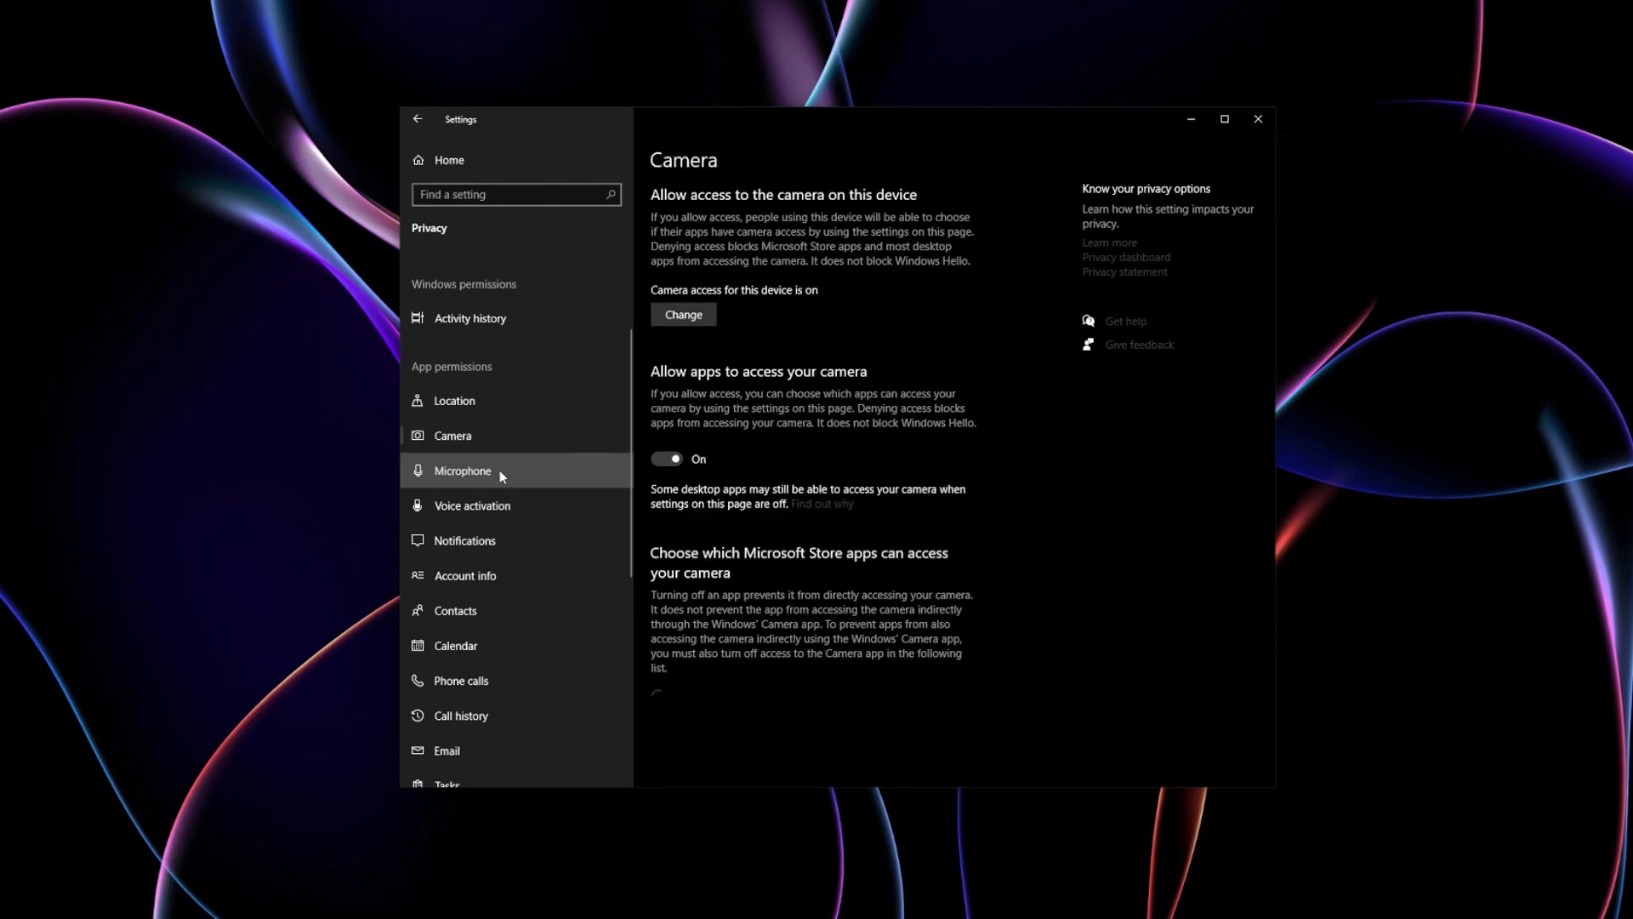
pyautogui.click(499, 470)
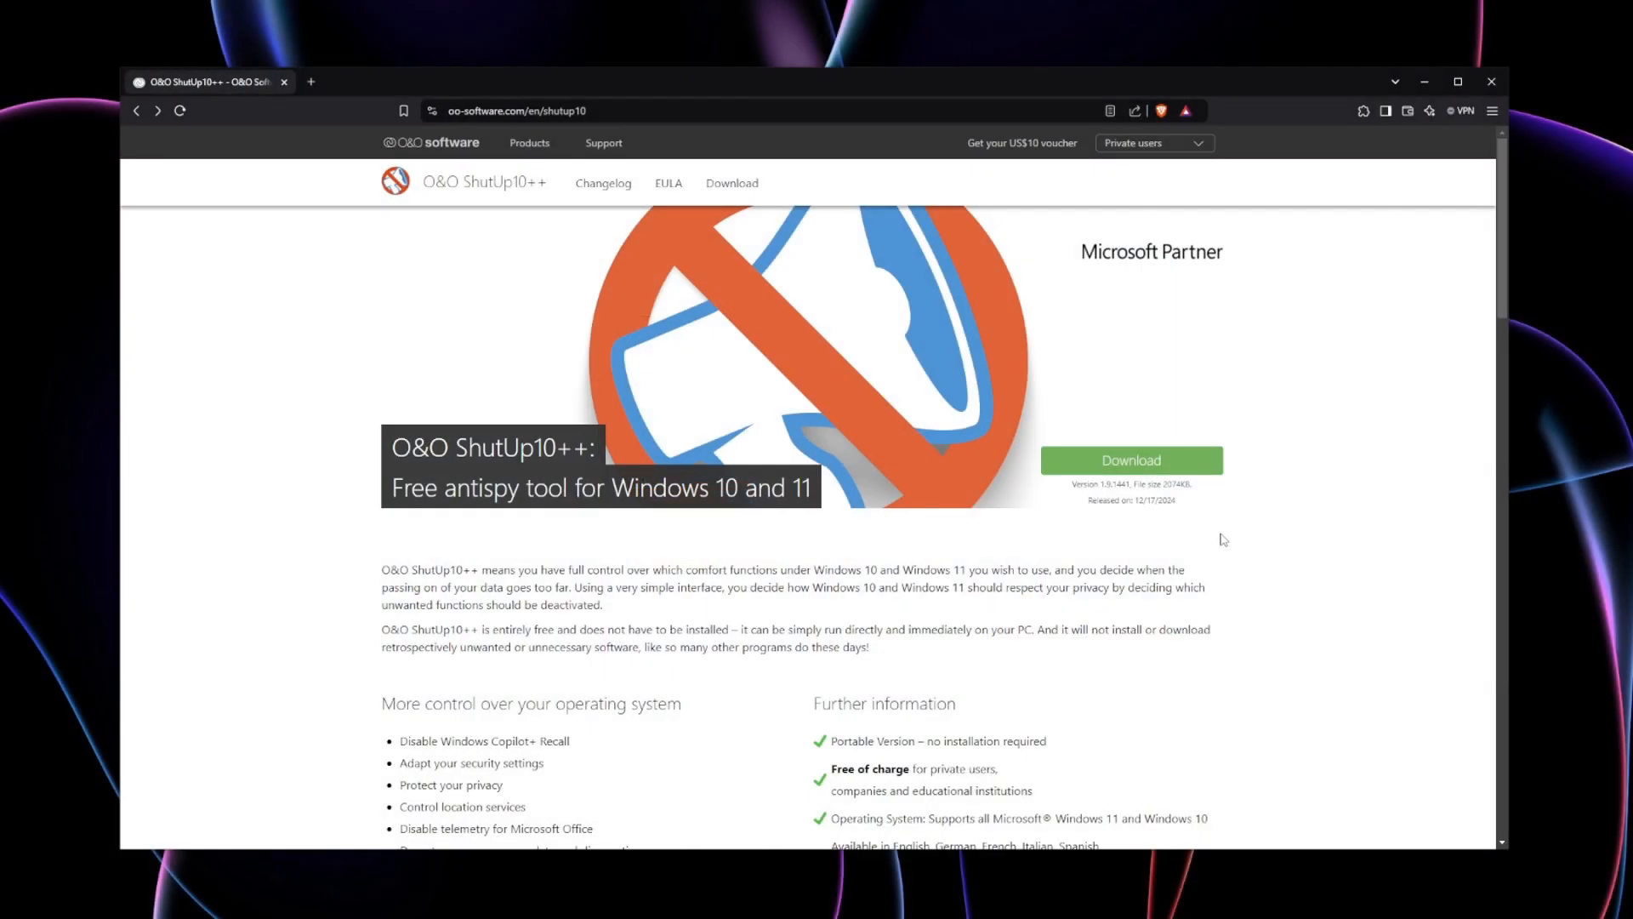
# Download O&O ShutUp10++ from its product page, save it as OOSU10.exe in Downloads, and launch it
pyautogui.click(1188, 466)
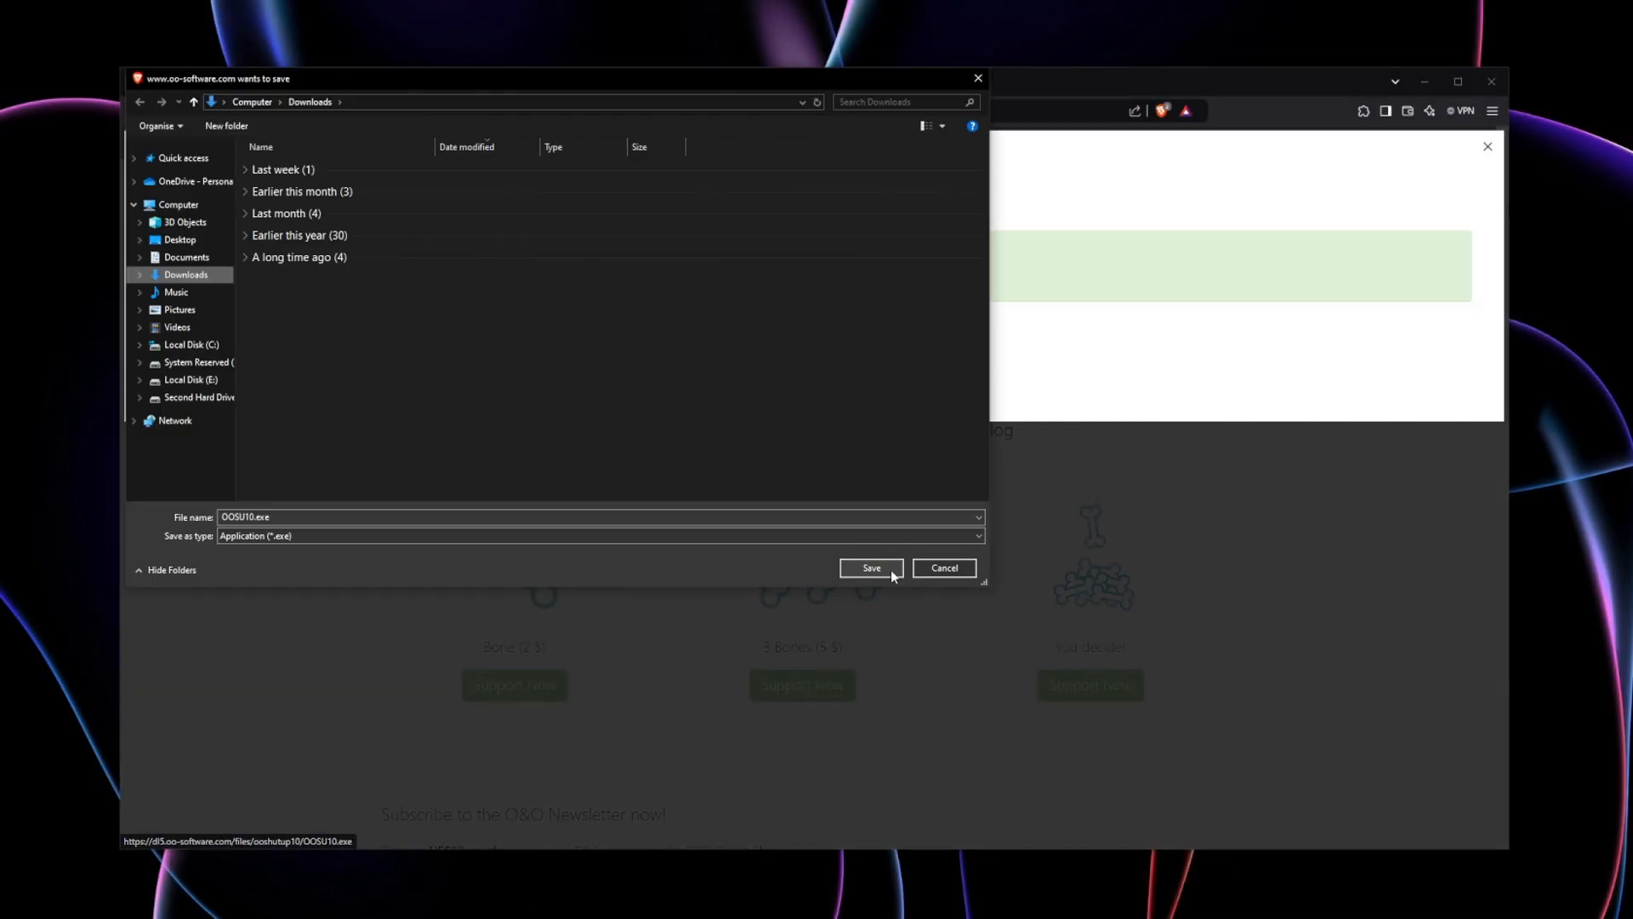
pyautogui.click(890, 569)
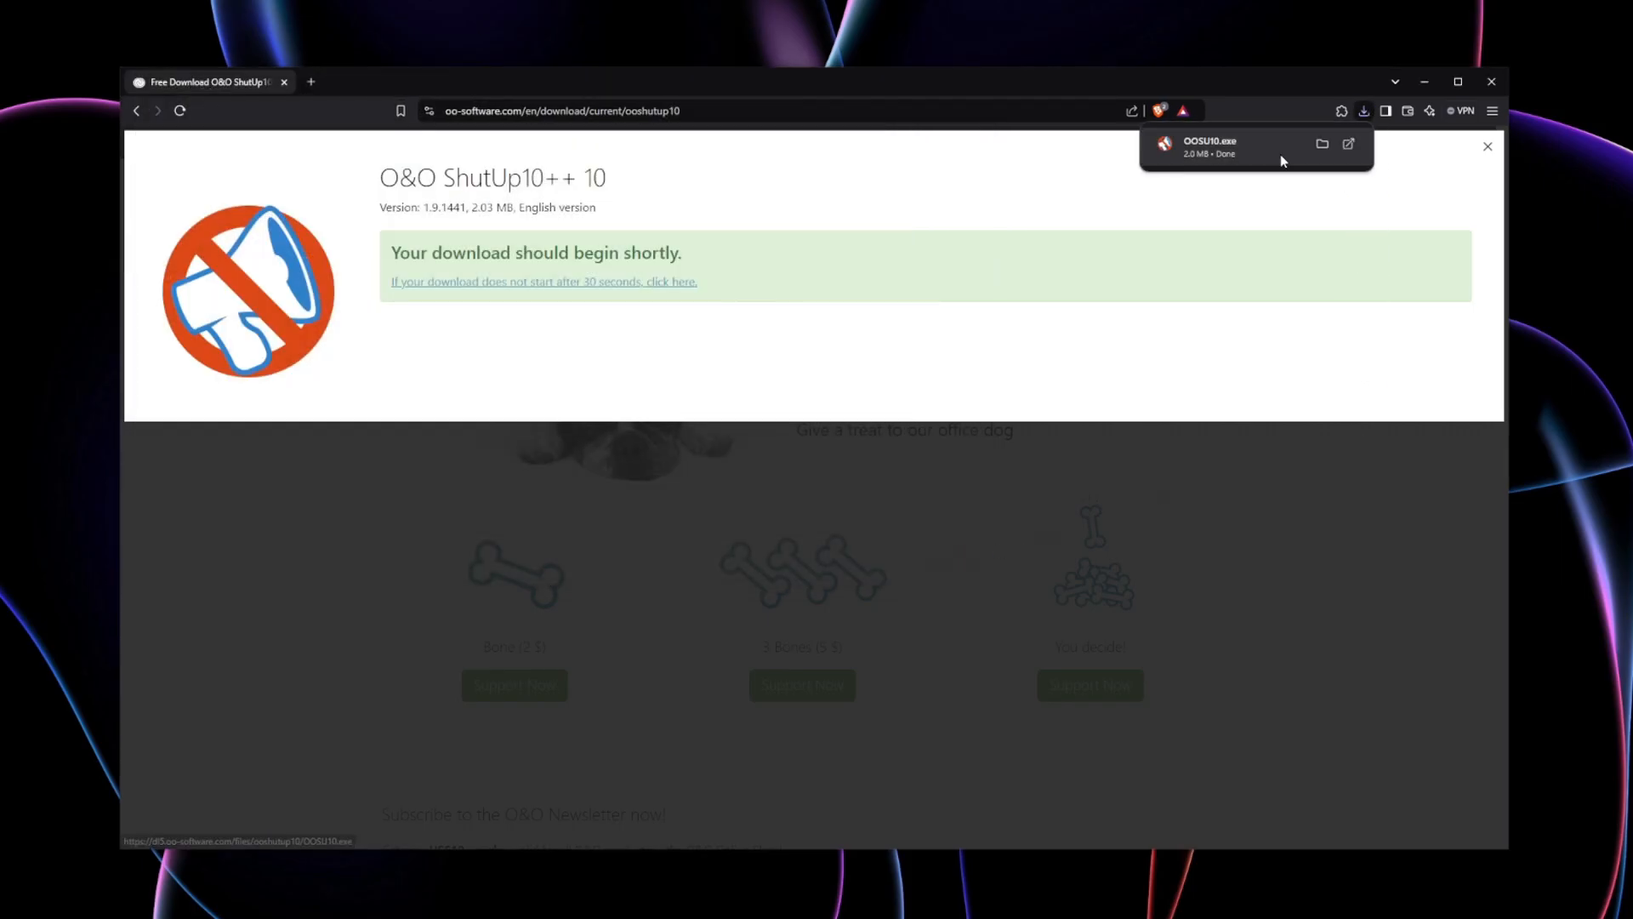
pyautogui.click(1279, 151)
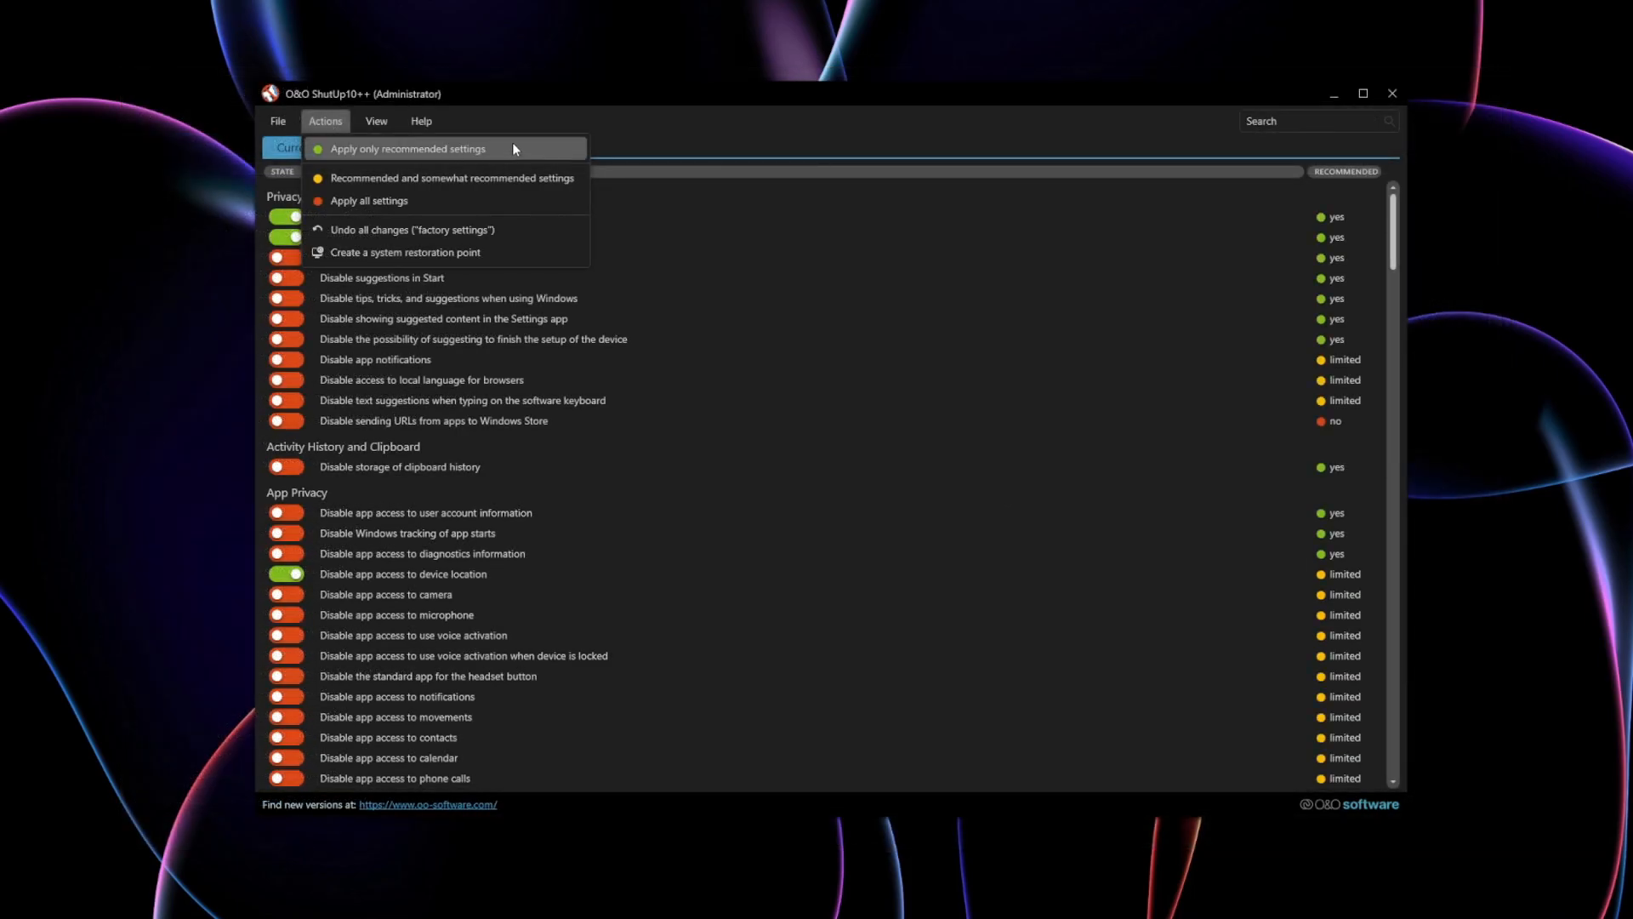
# Apply only the recommended settings, agreeing to create a system restore point first
pyautogui.click(513, 147)
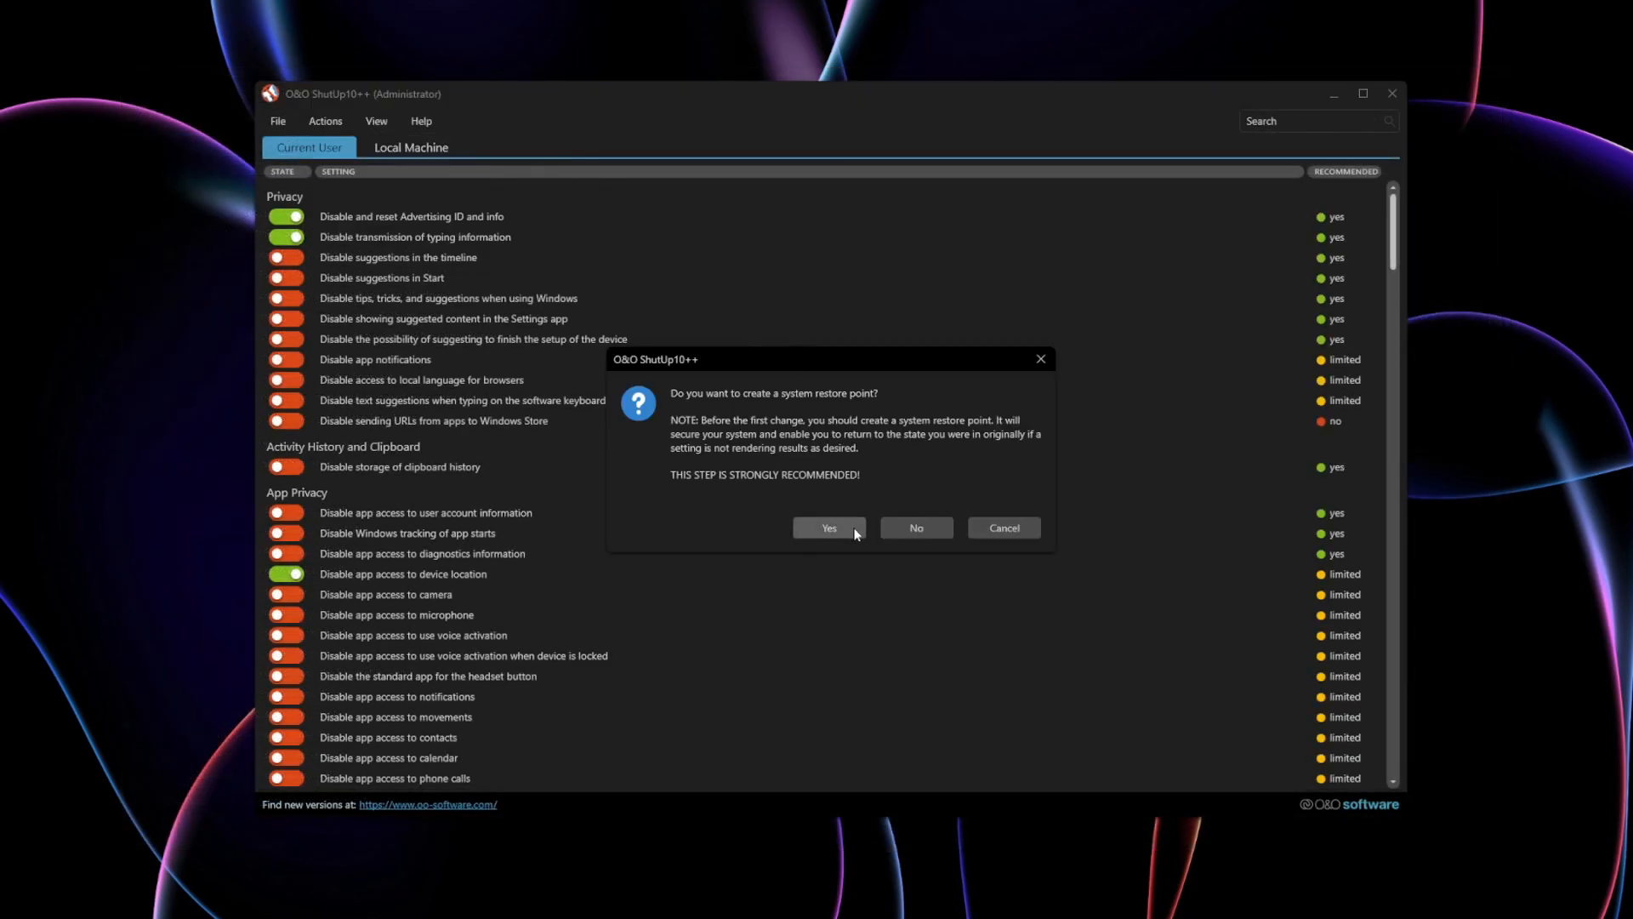
pyautogui.click(831, 524)
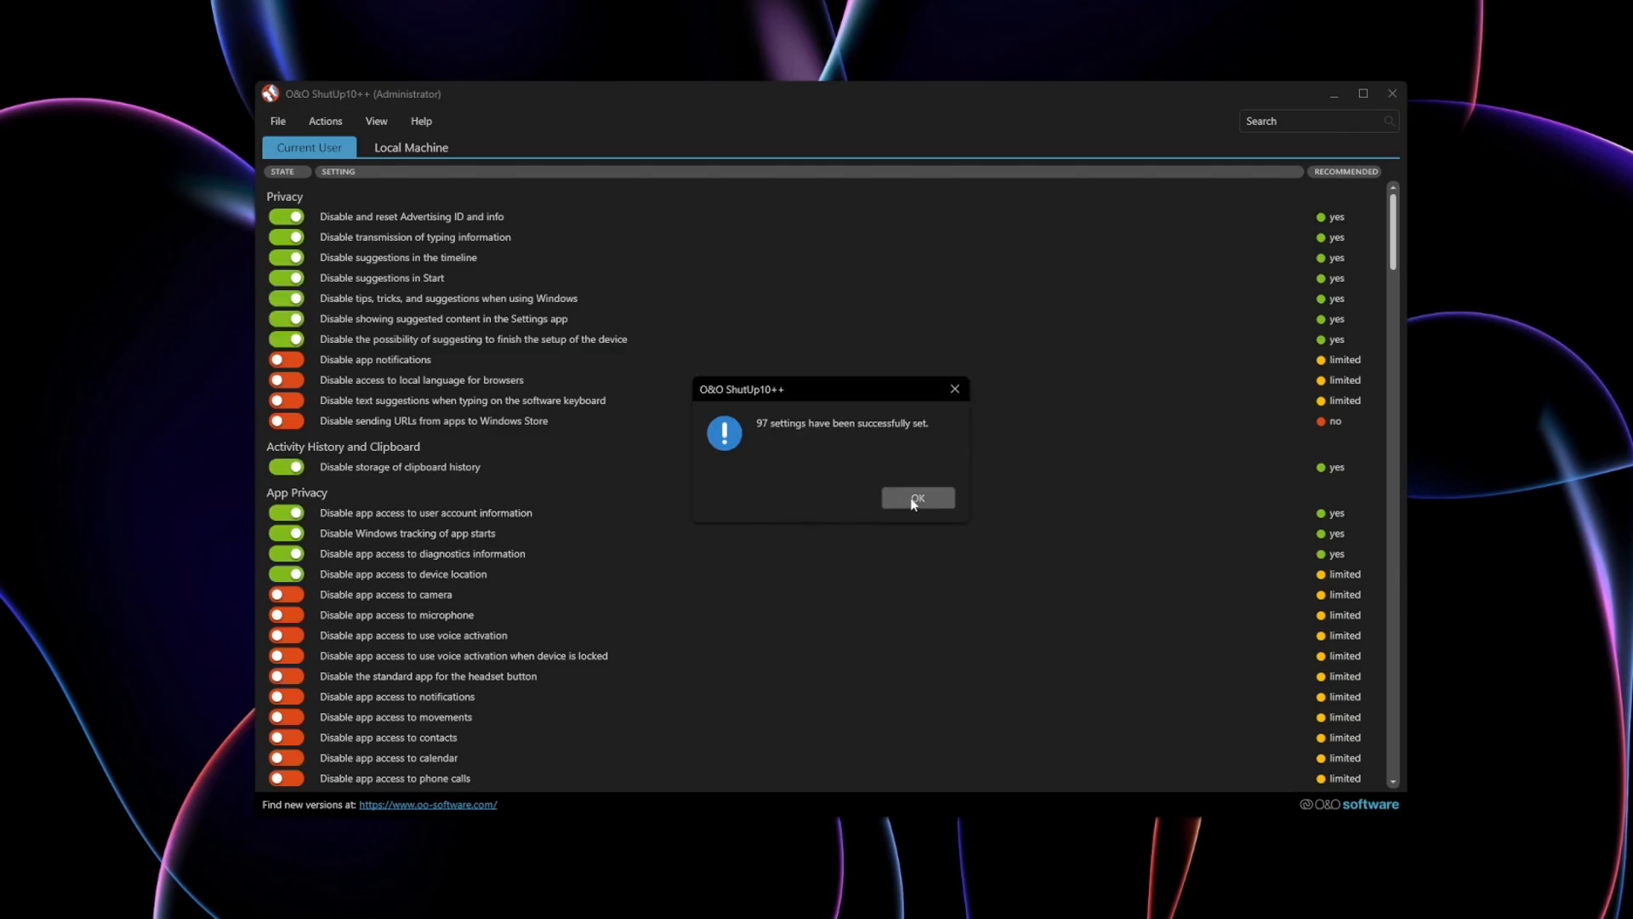
pyautogui.click(914, 500)
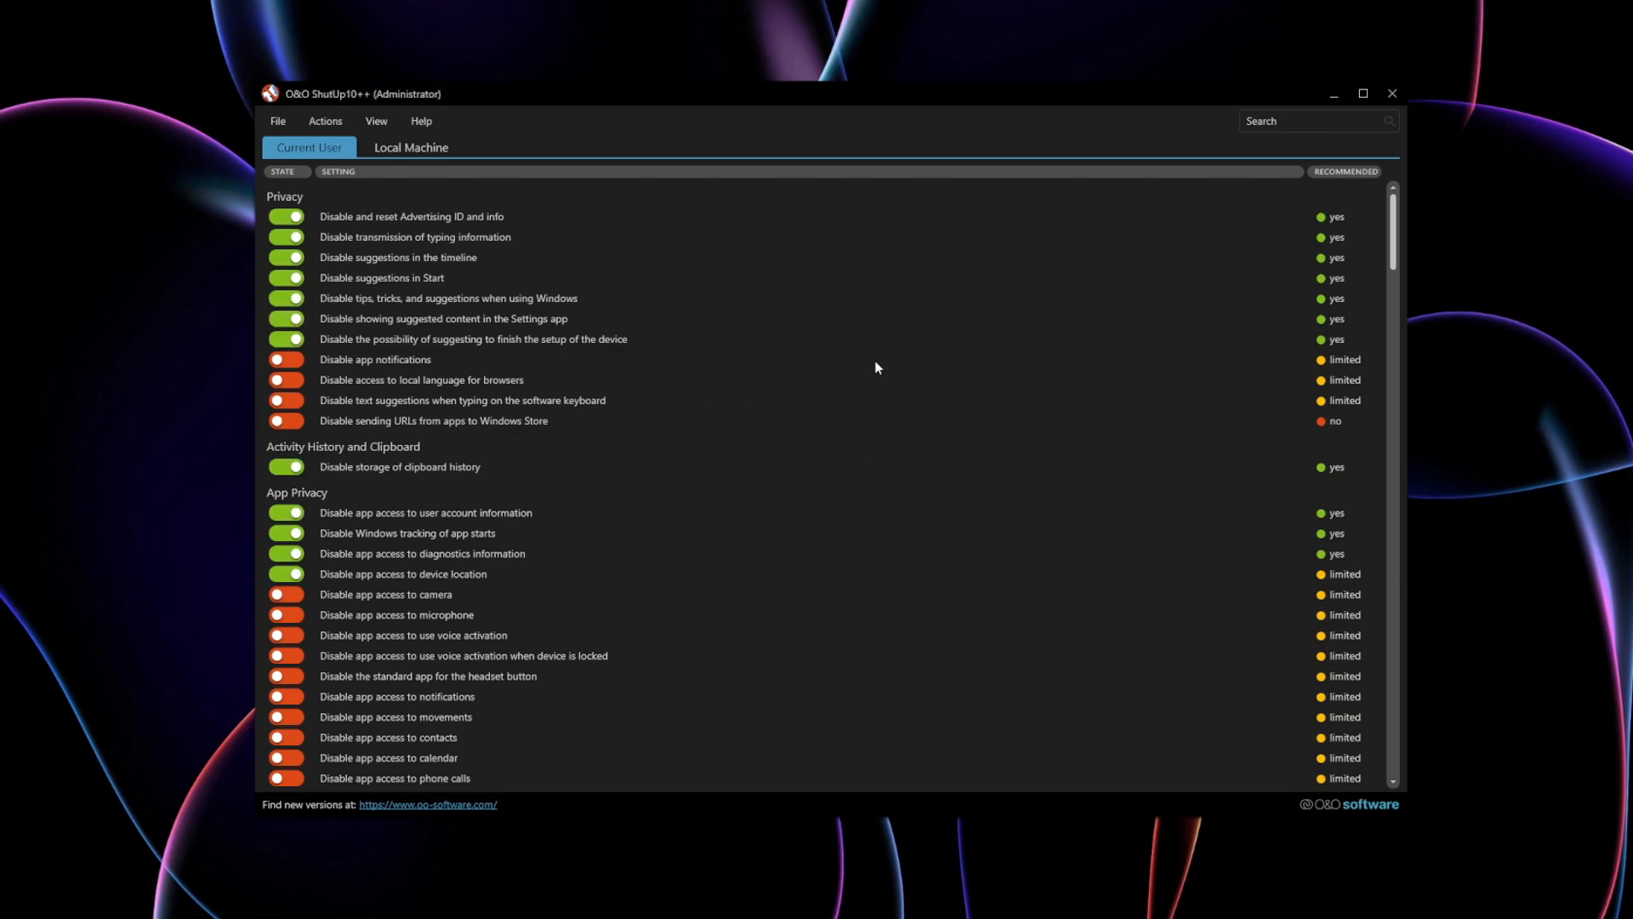
# Disable app access to camera and microphone for the current user
pyautogui.scroll(-5, 873, 361)
pyautogui.click(276, 223)
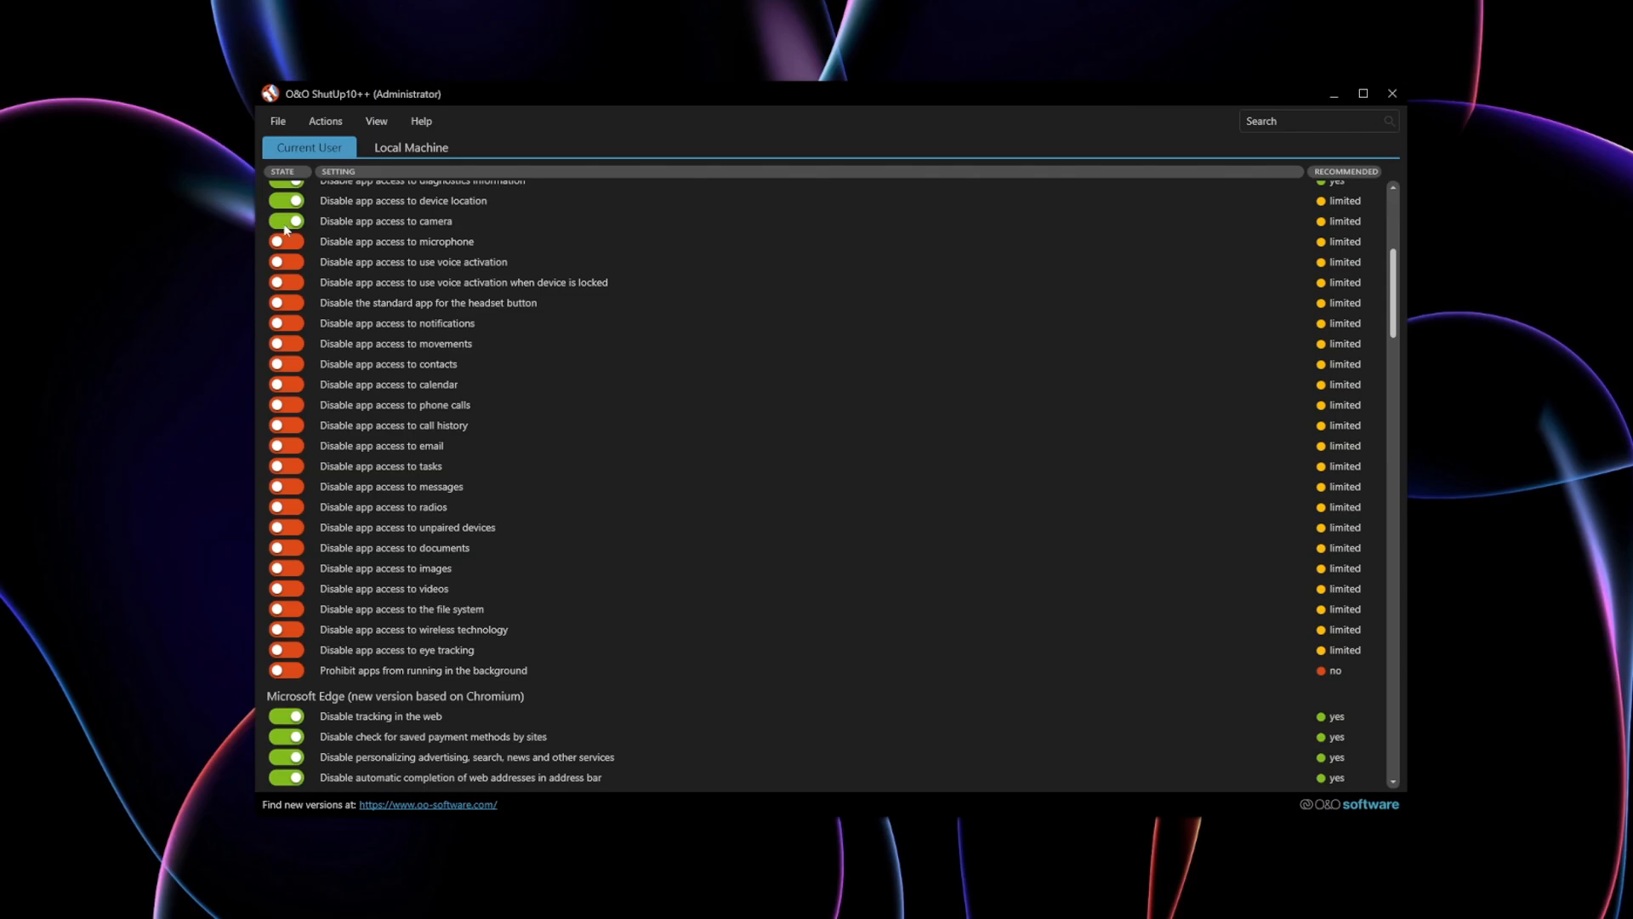
pyautogui.click(282, 242)
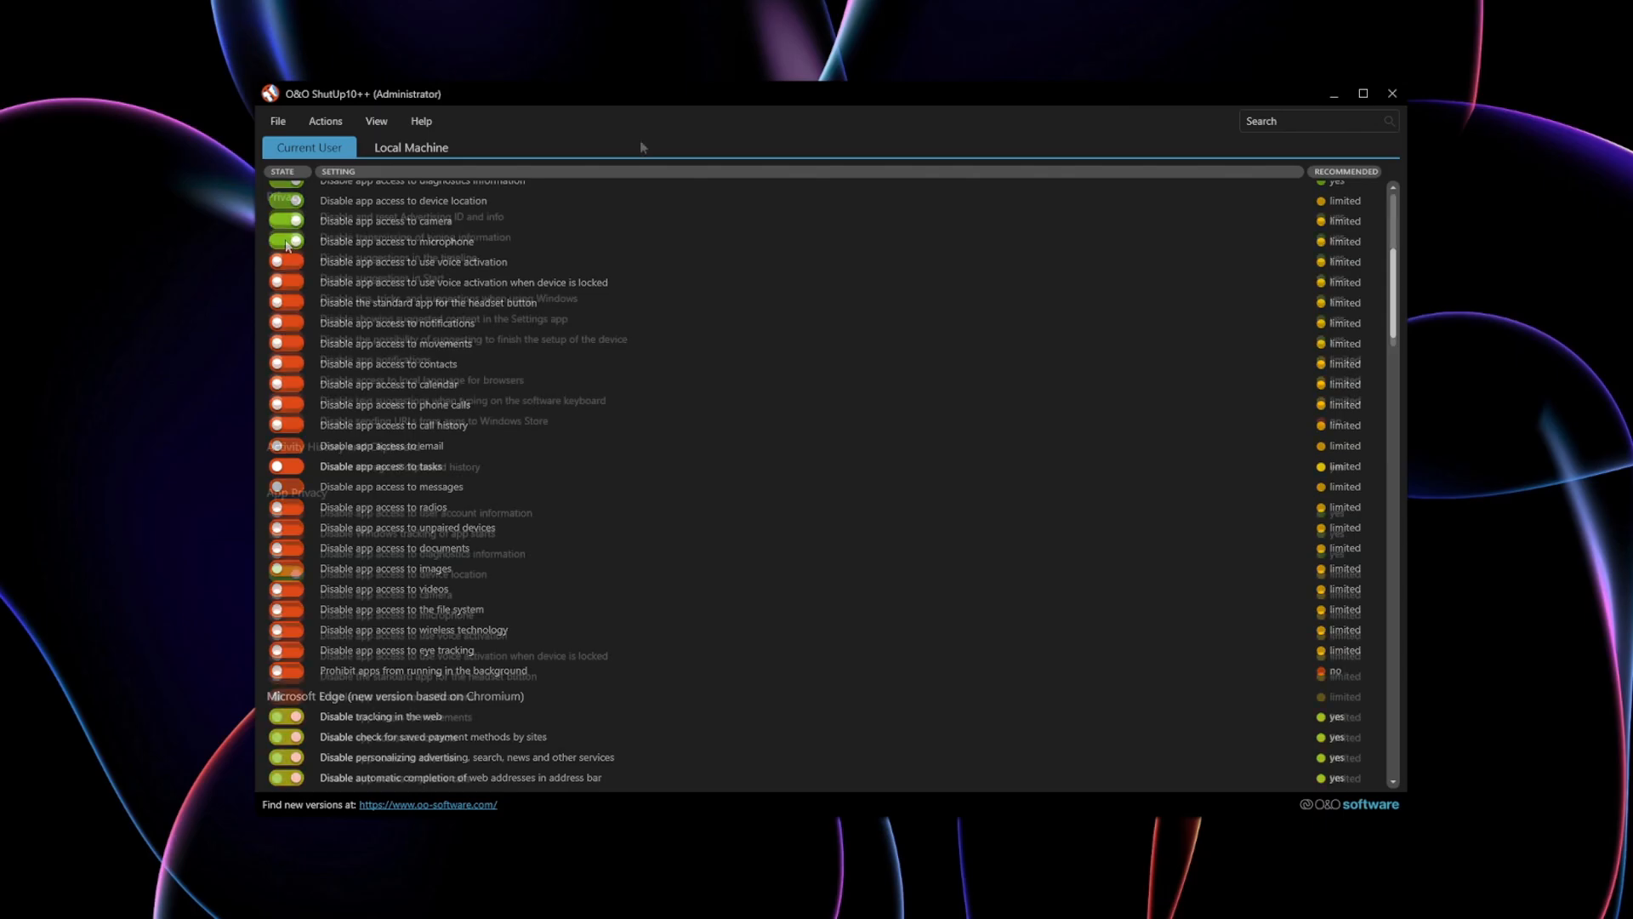
# Create a system restoration point from within O&O ShutUp10++
pyautogui.click(326, 120)
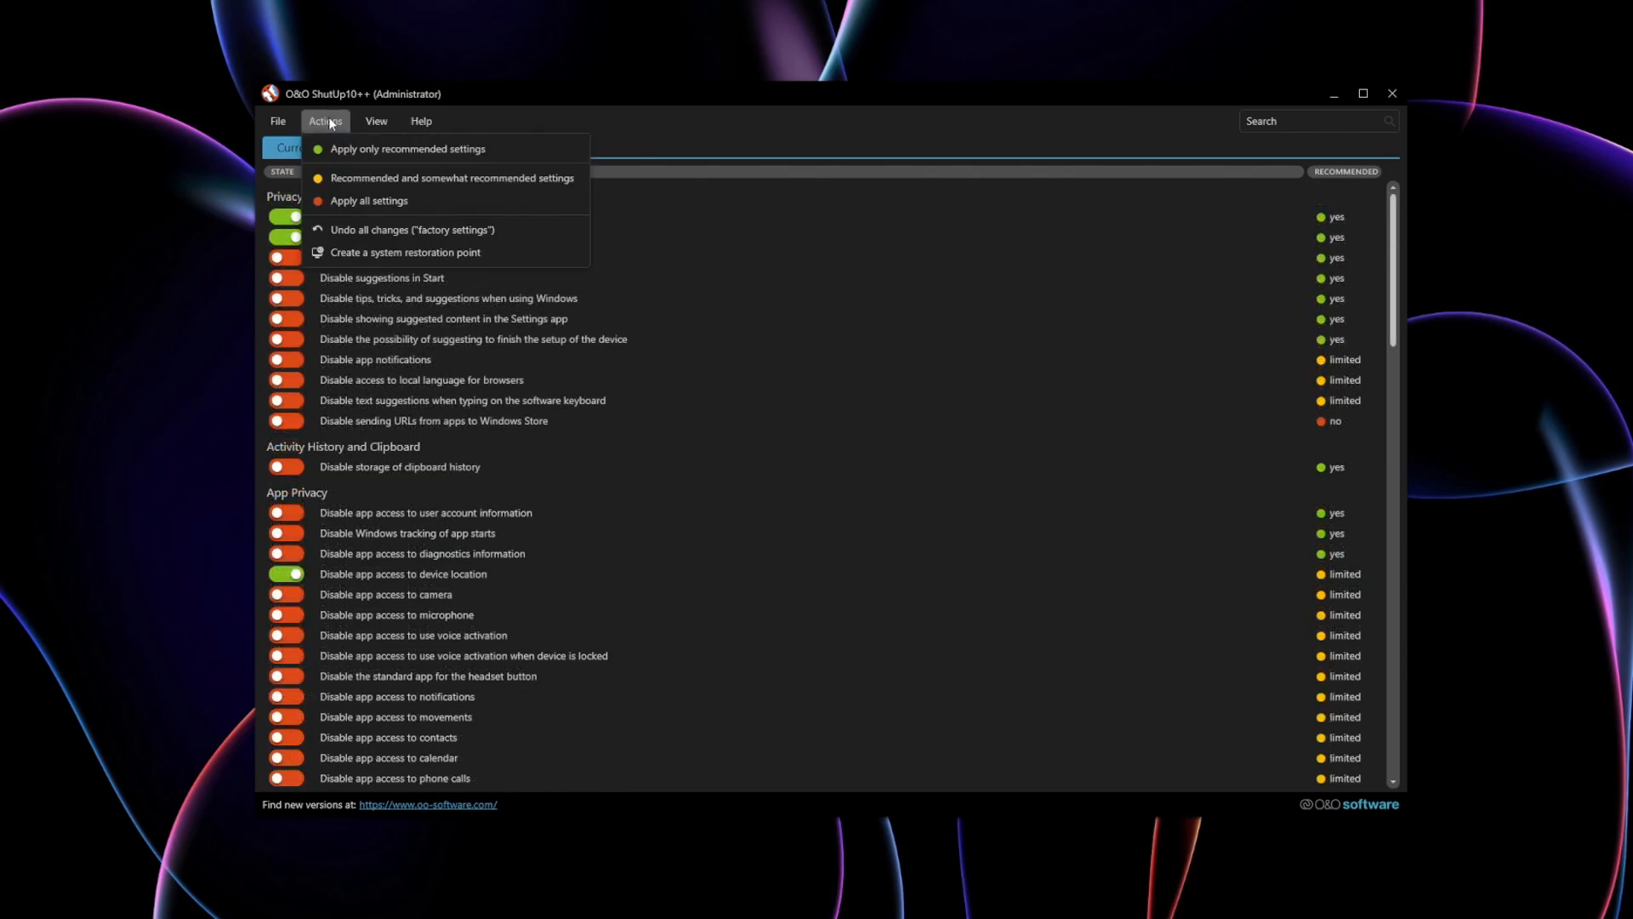
pyautogui.click(503, 254)
pyautogui.click(854, 531)
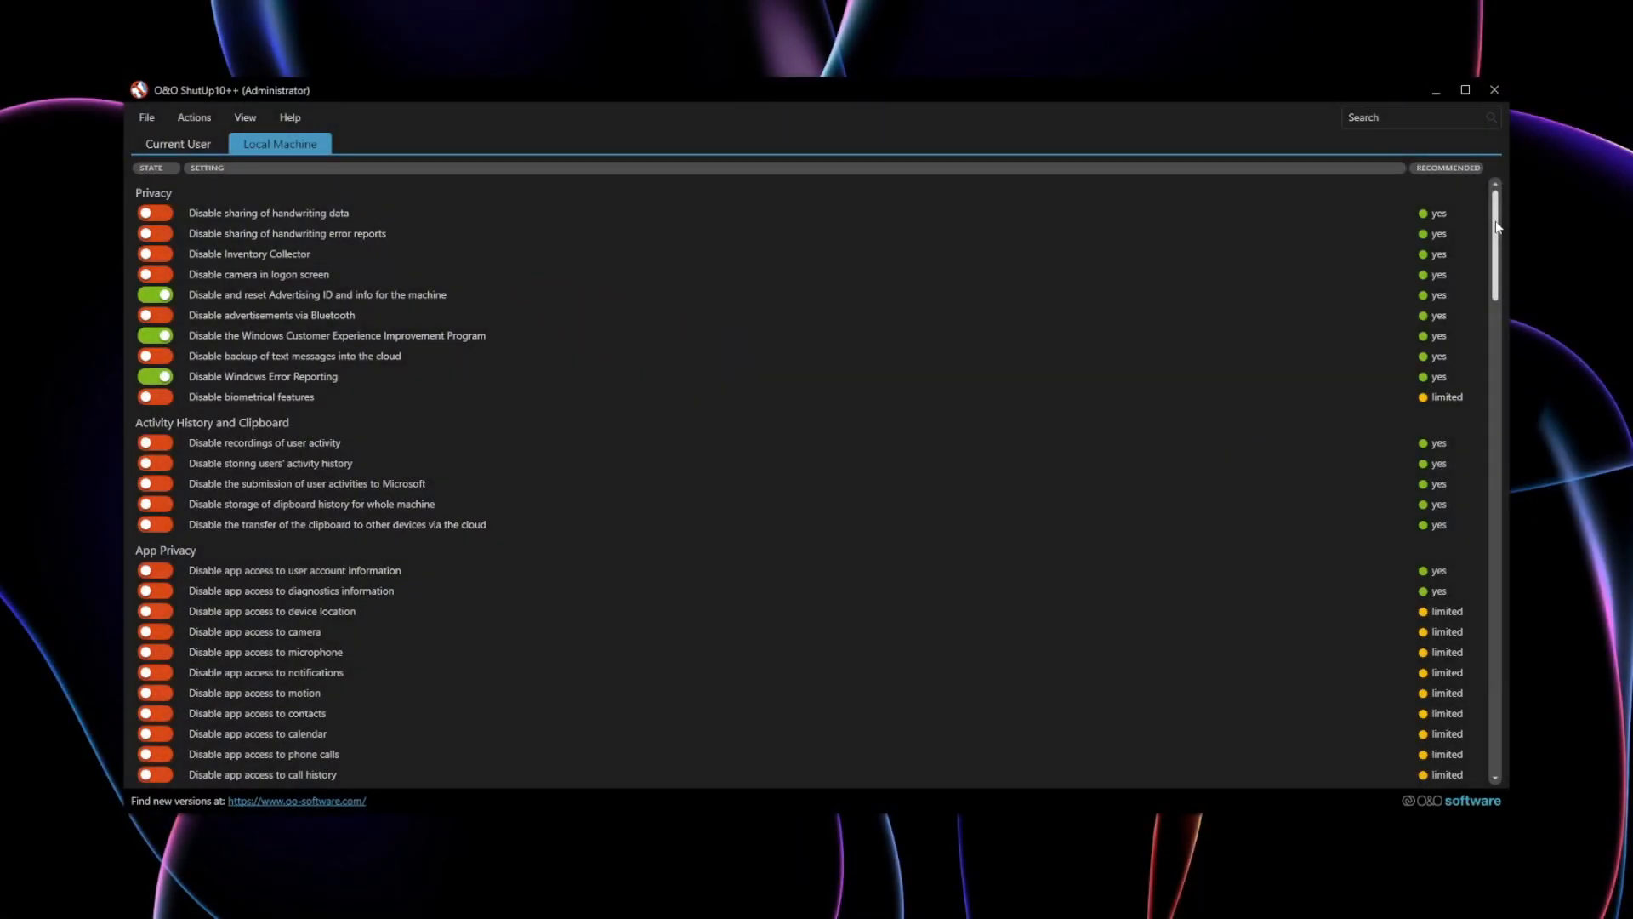
# For the local machine, disable telemetry under Security and application telemetry under User Behavior
pyautogui.moveTo(1494, 222); pyautogui.dragTo(1480, 358)
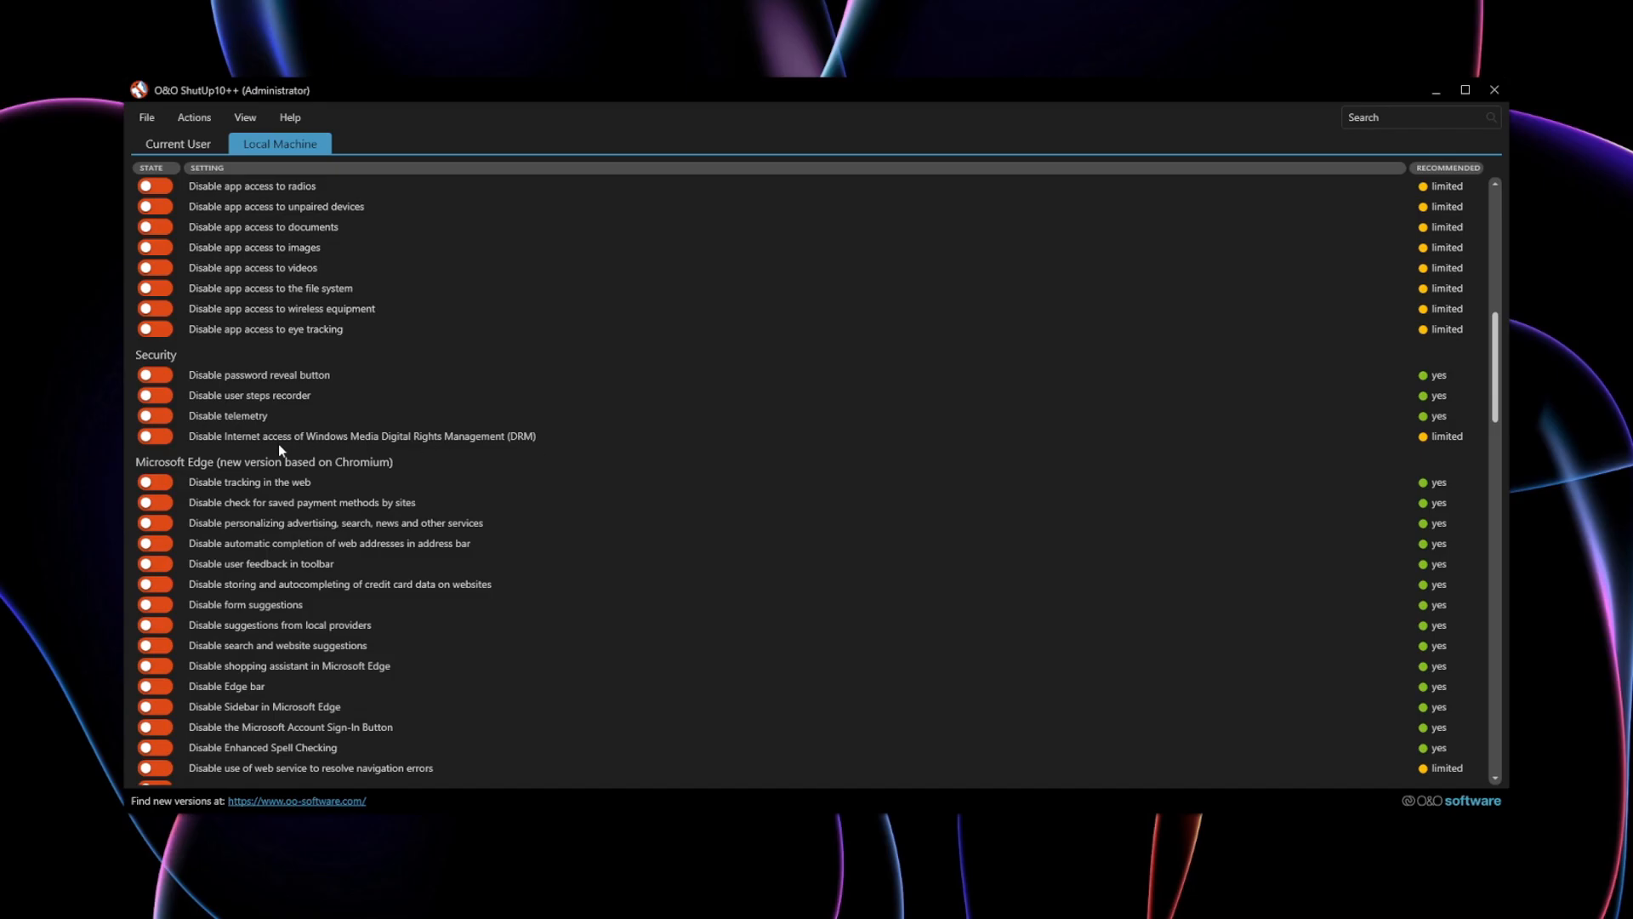
pyautogui.click(157, 416)
pyautogui.moveTo(1496, 364); pyautogui.dragTo(1370, 633)
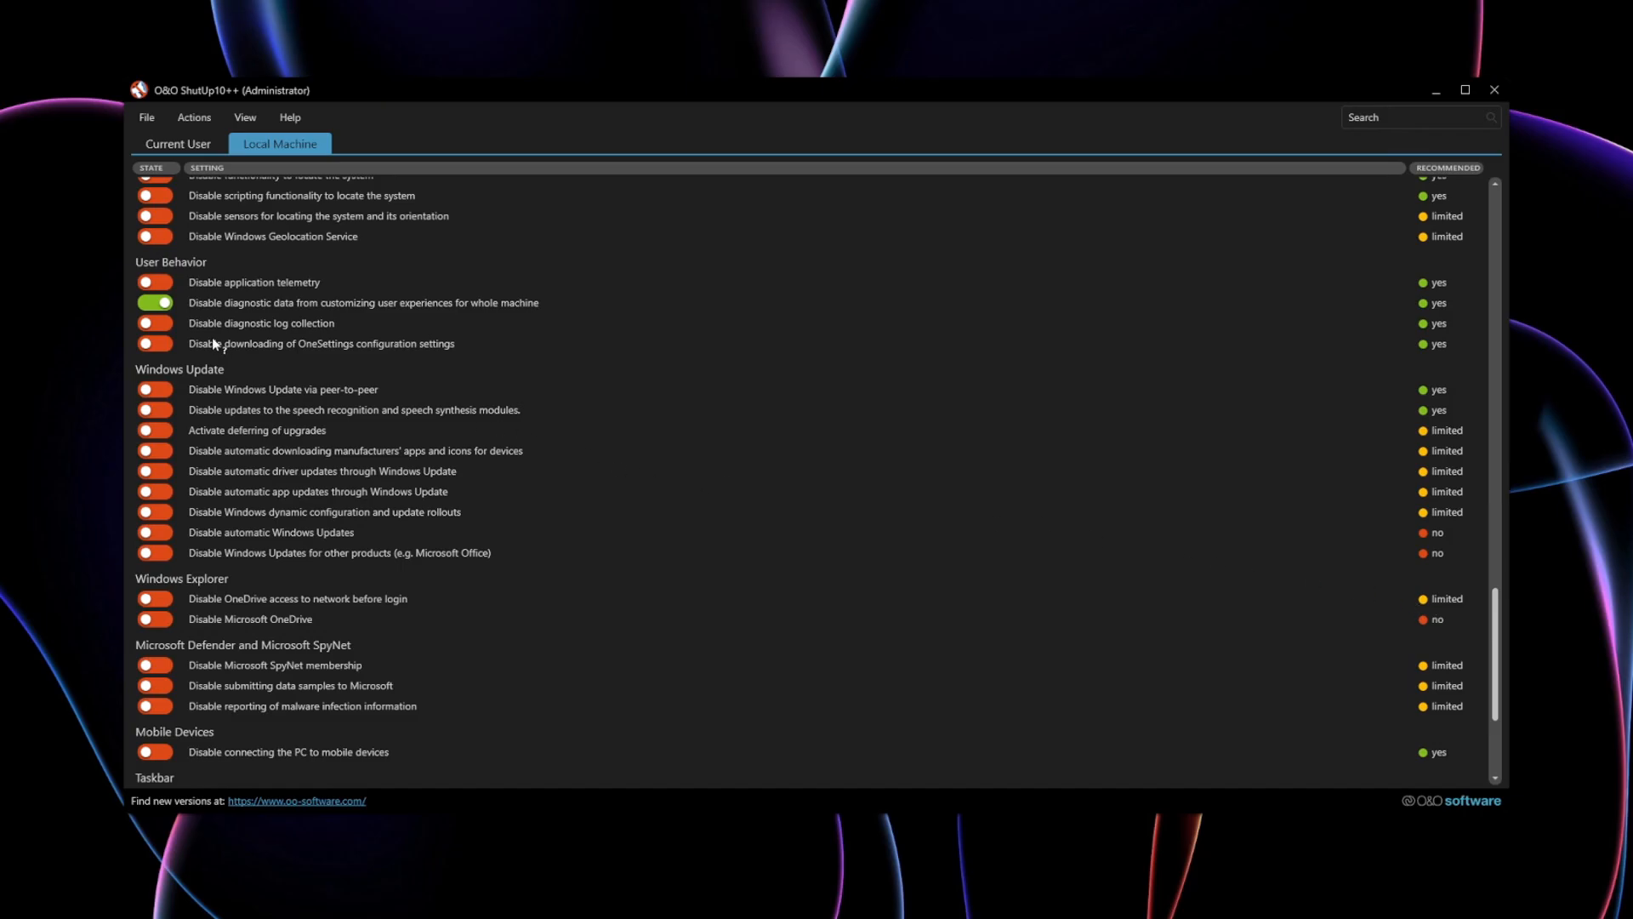
pyautogui.click(156, 282)
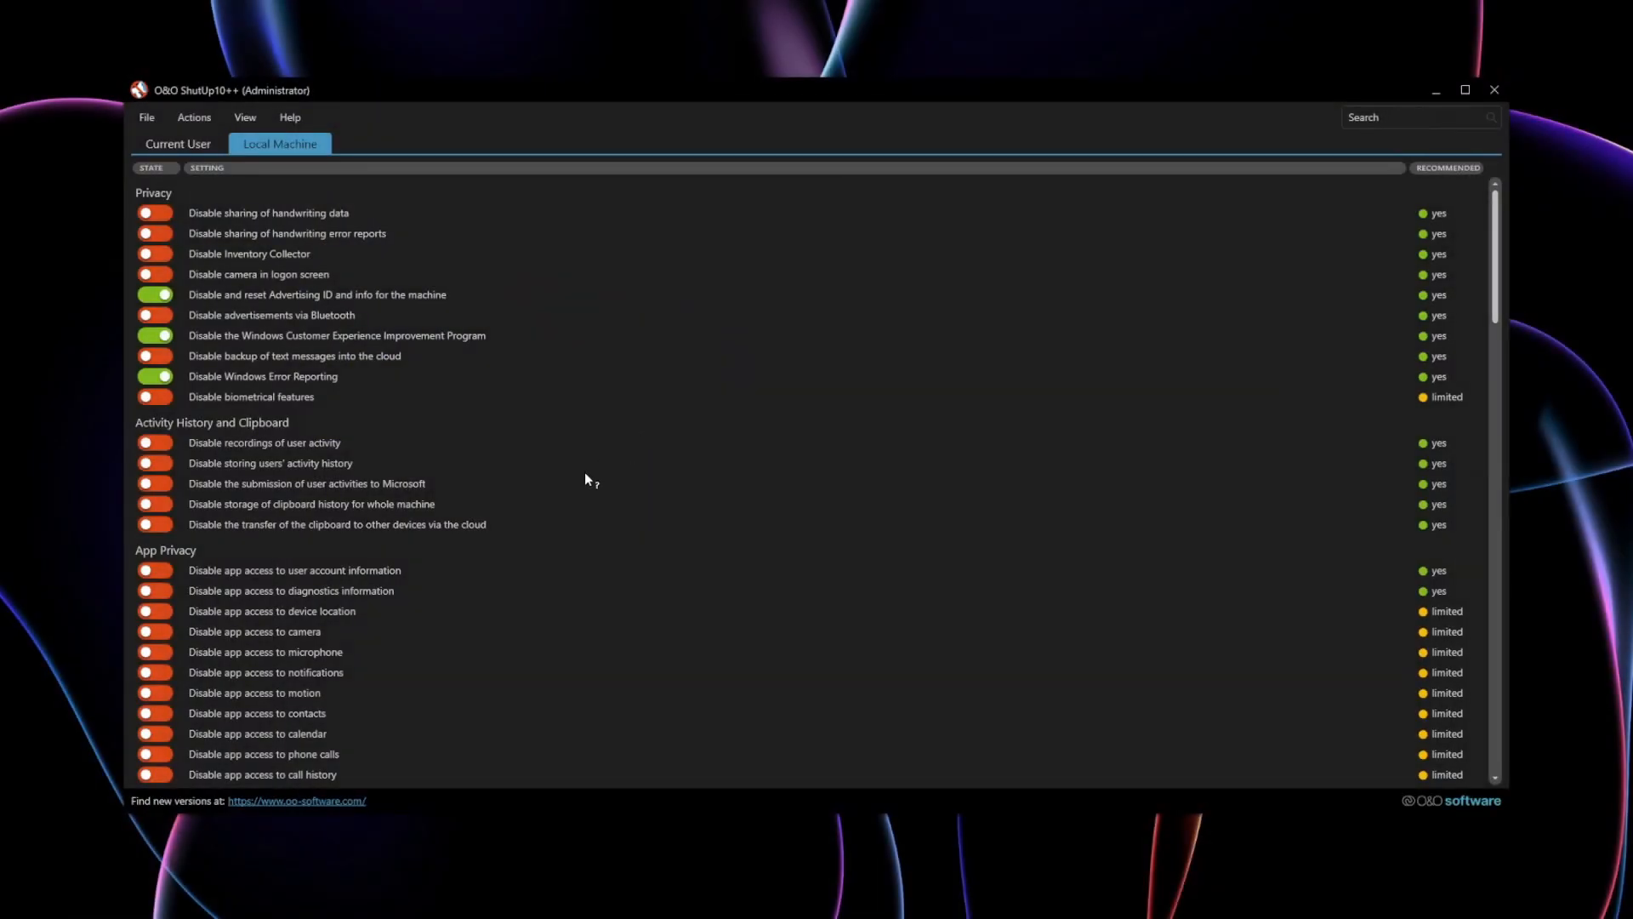
# For the local machine, disable app access to camera, microphone, device location, motion, contacts and calendar
pyautogui.scroll(-3, 584, 472)
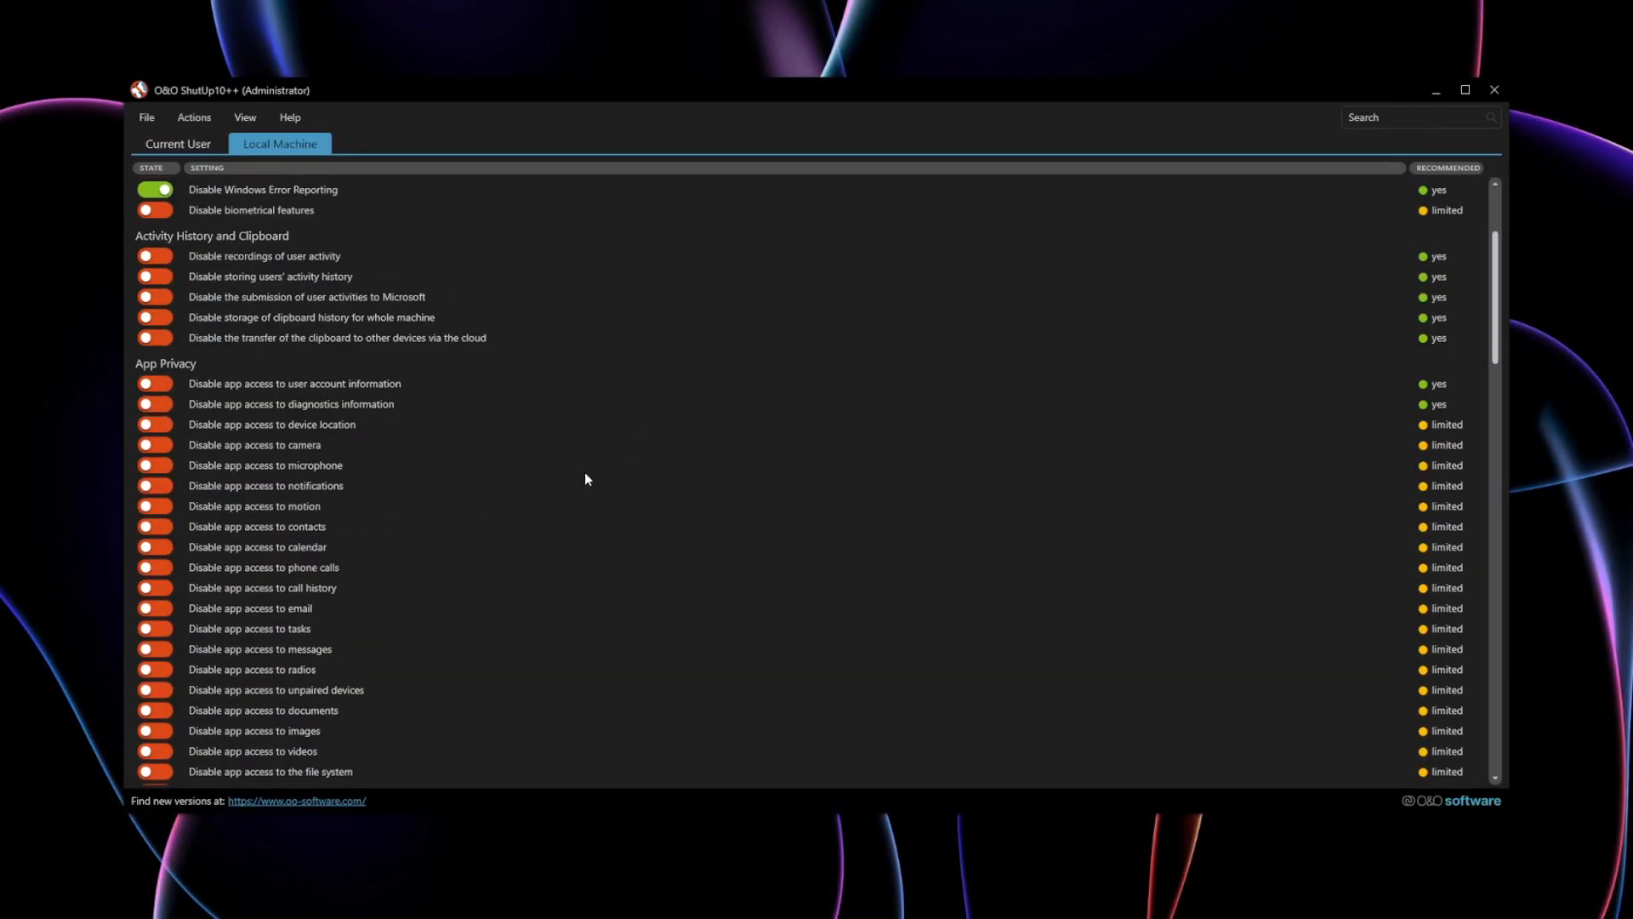
pyautogui.click(167, 445)
pyautogui.click(162, 465)
pyautogui.click(162, 428)
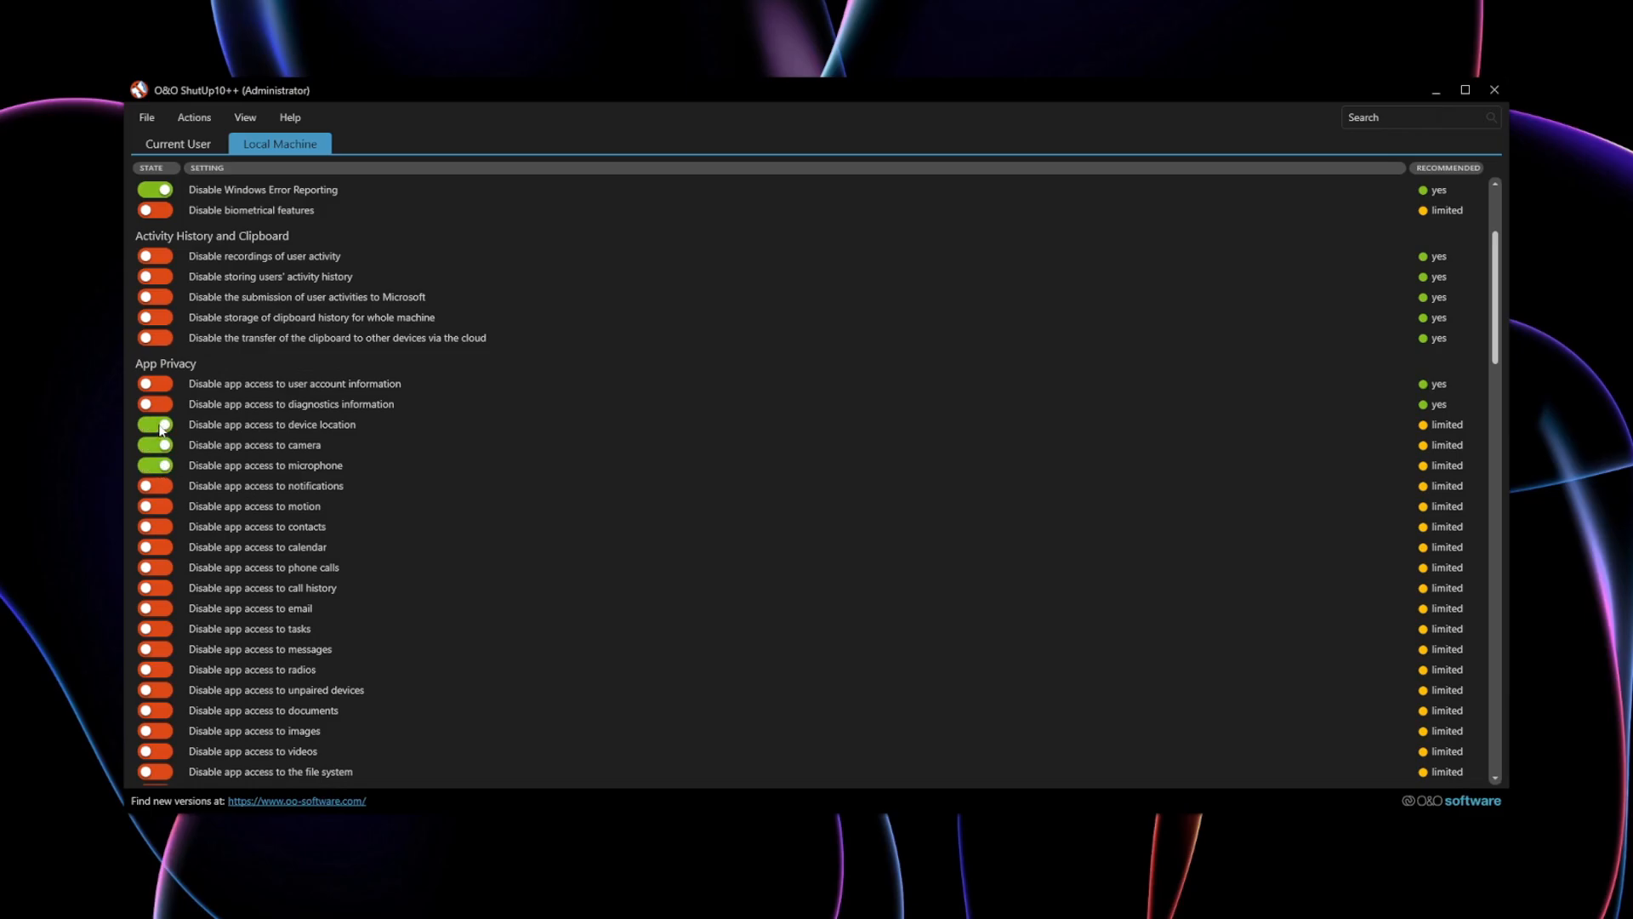
pyautogui.click(159, 506)
pyautogui.click(158, 527)
pyautogui.click(159, 547)
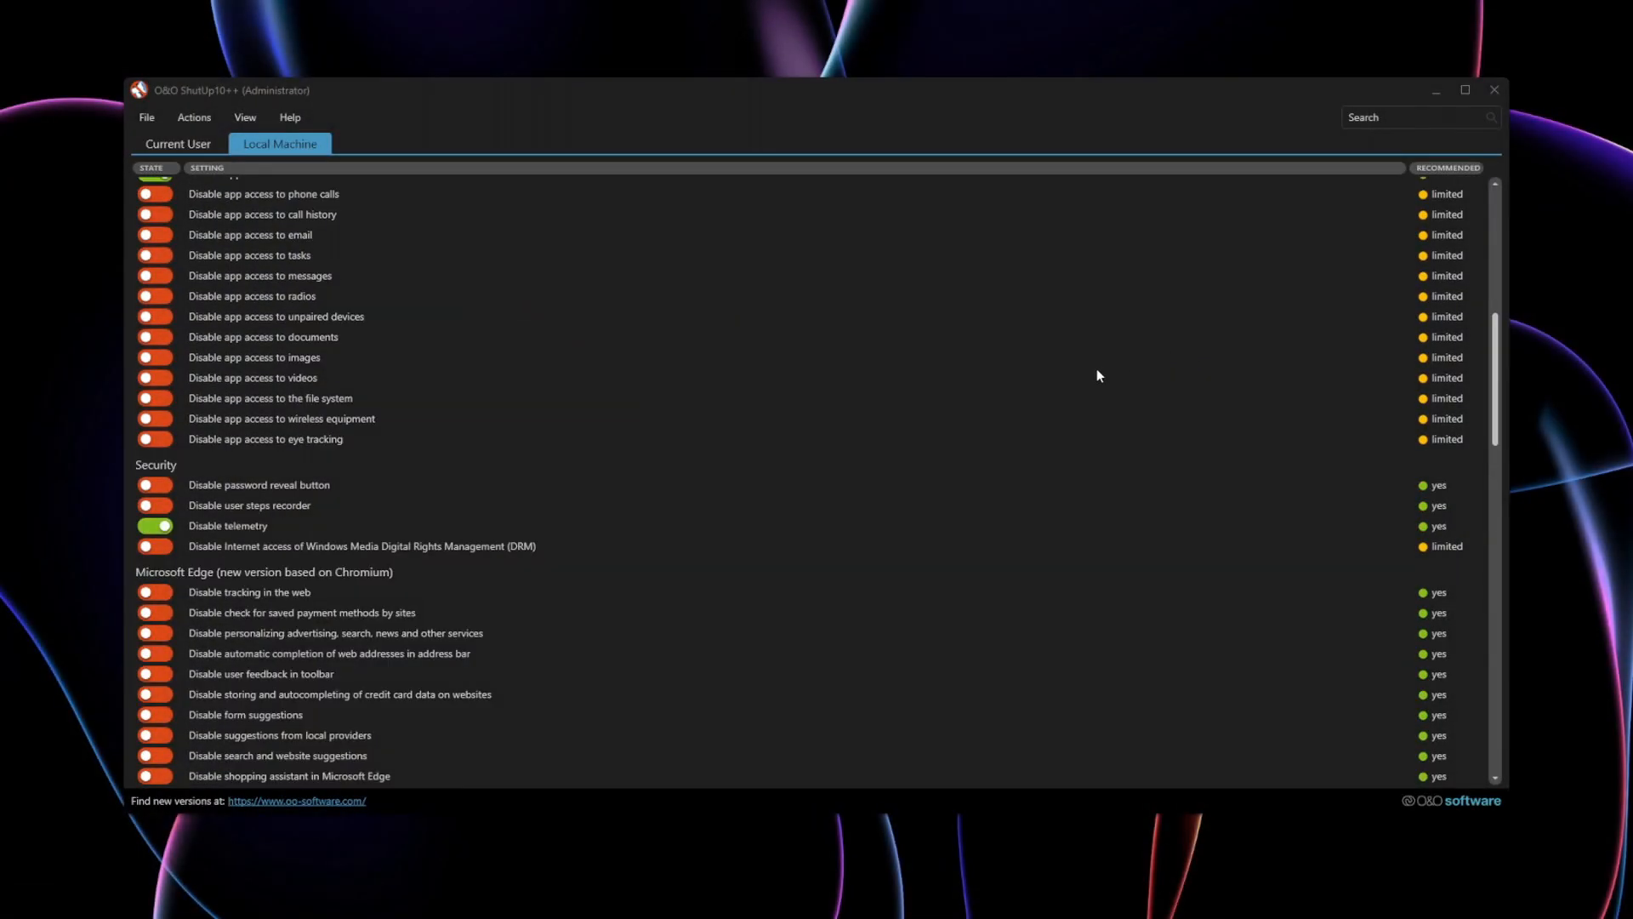
# Disable automatic Windows Updates and automatic app updates through Windows Update for the local machine
pyautogui.scroll(-10, 1096, 369)
pyautogui.scroll(-9, 993, 384)
pyautogui.scroll(-4, 922, 421)
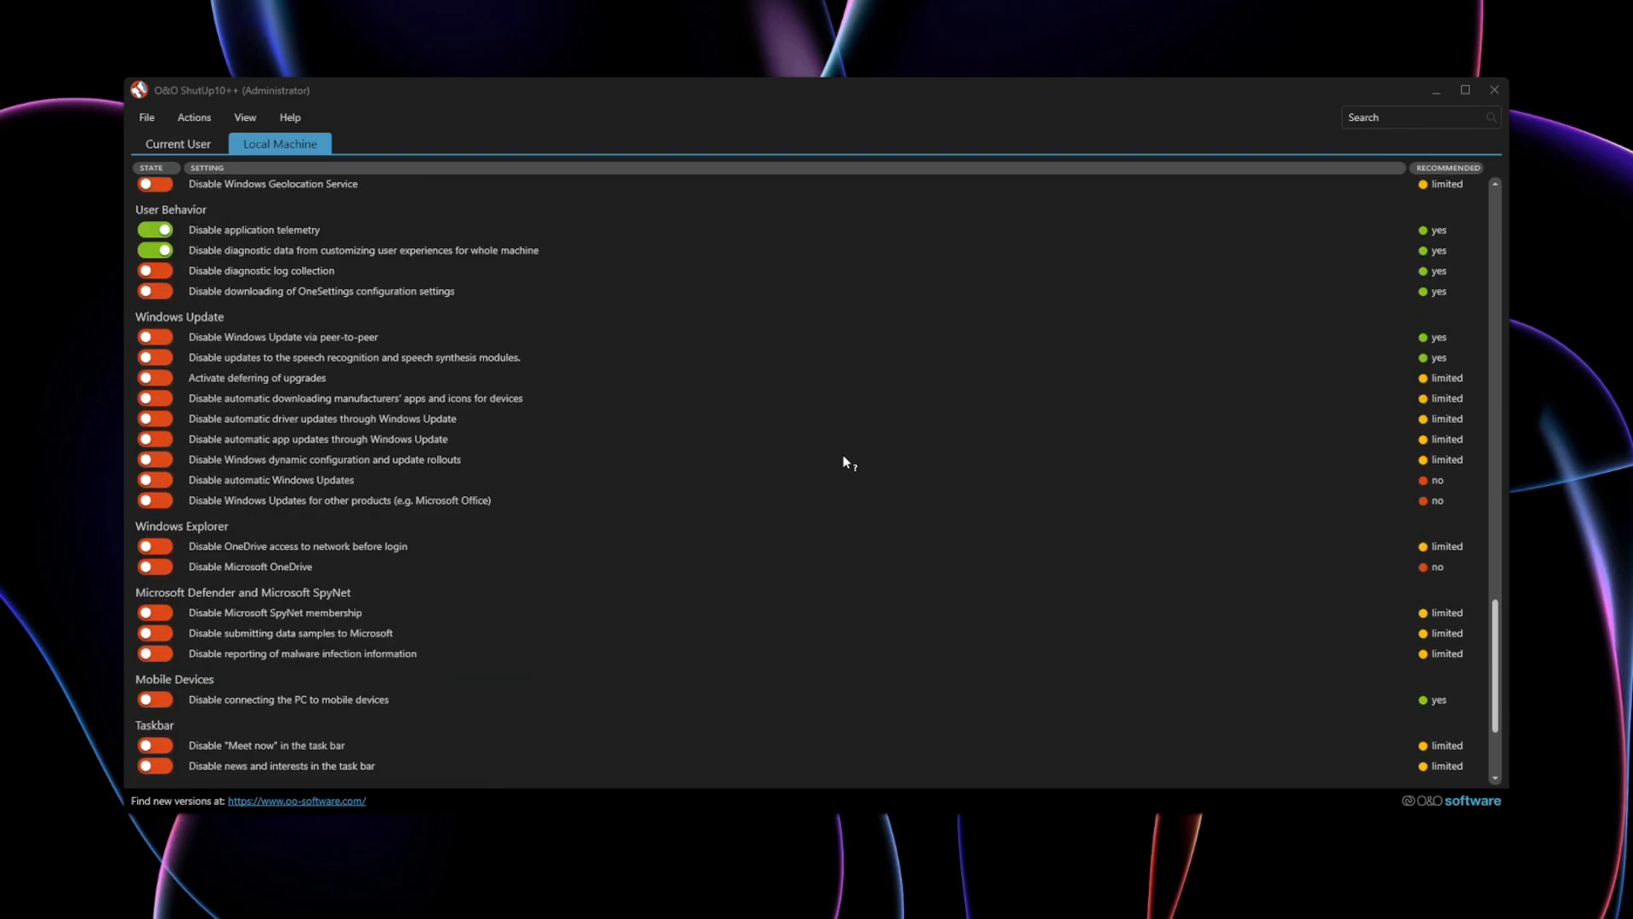
pyautogui.click(150, 481)
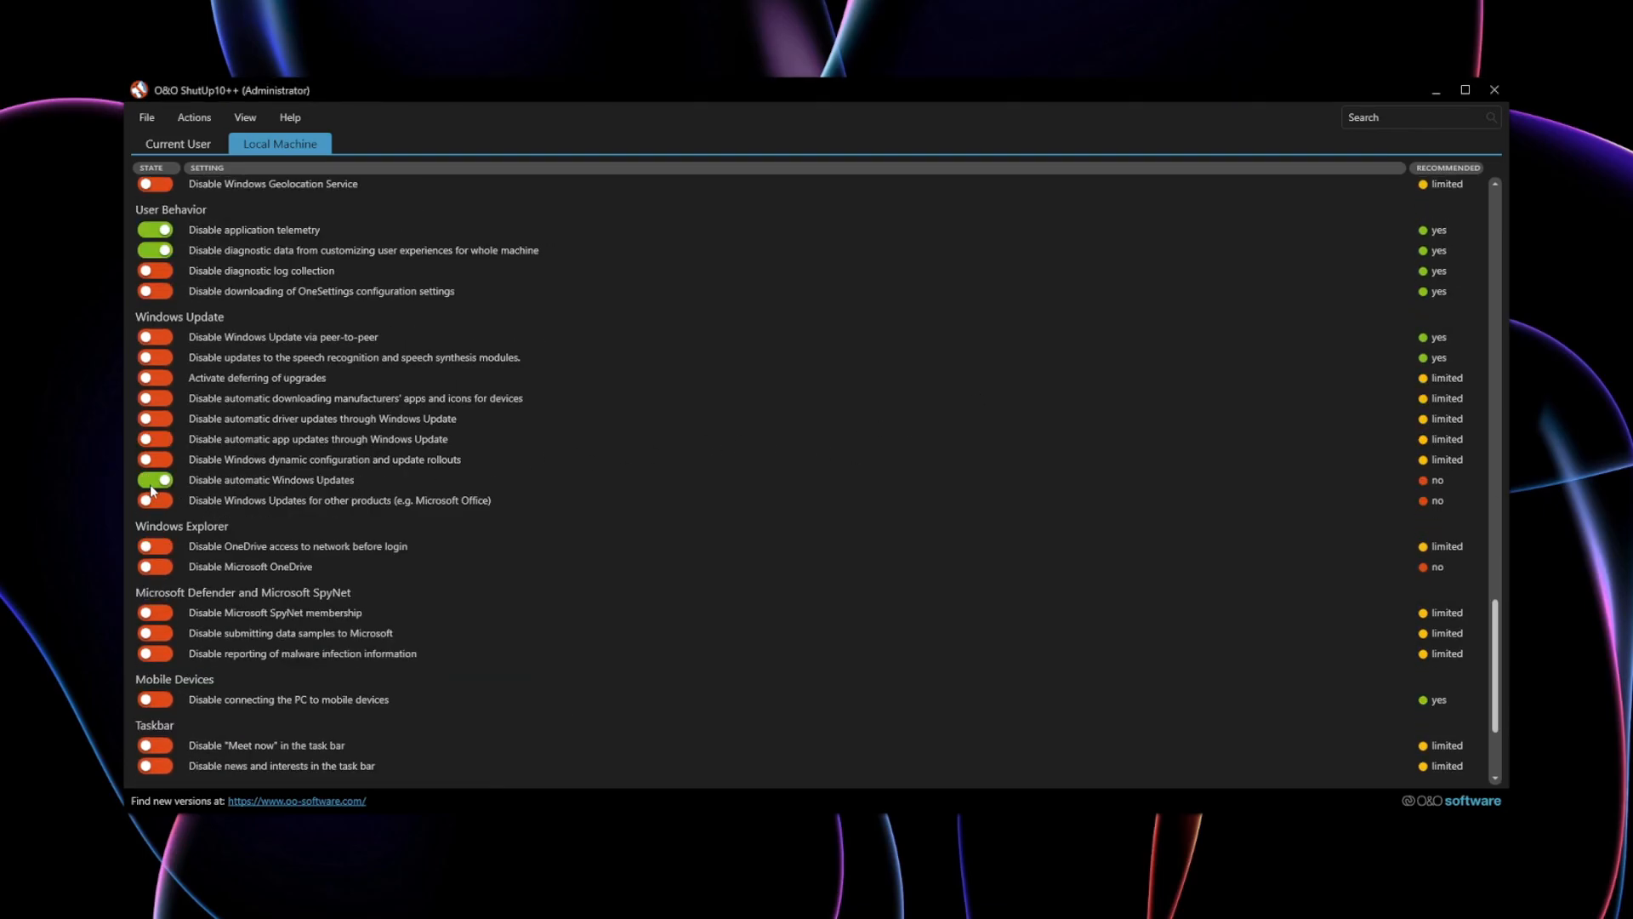
pyautogui.click(160, 439)
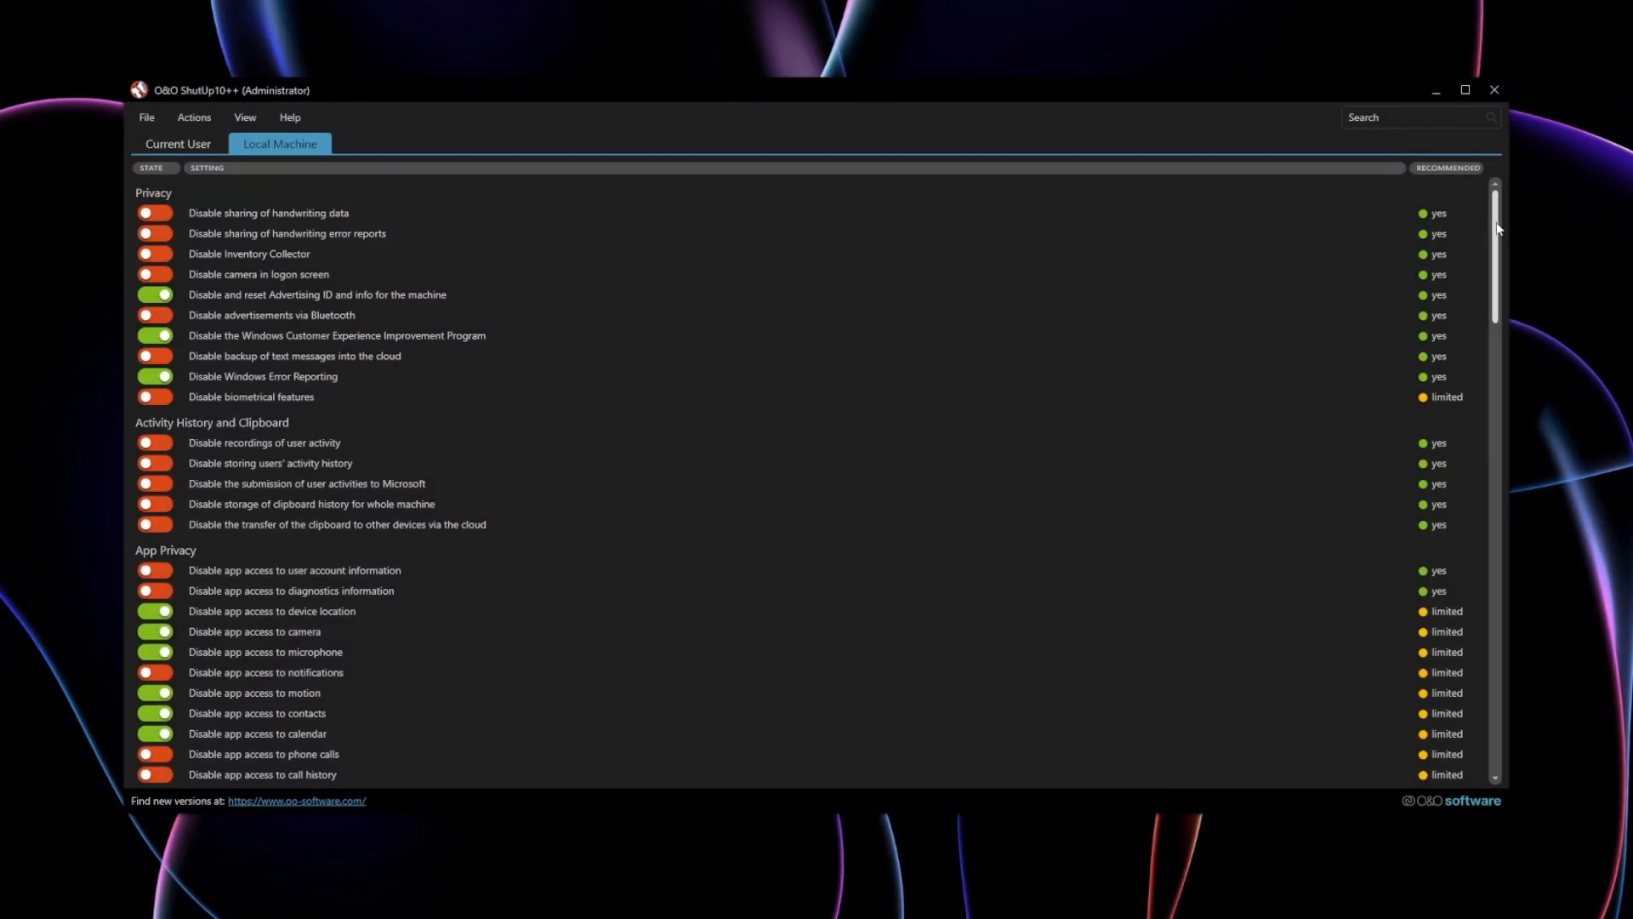
# Disable personalizing advertising, search, news and other services in the Chromium-based Microsoft Edge for the local machine
pyautogui.scroll(-15, 1493, 425)
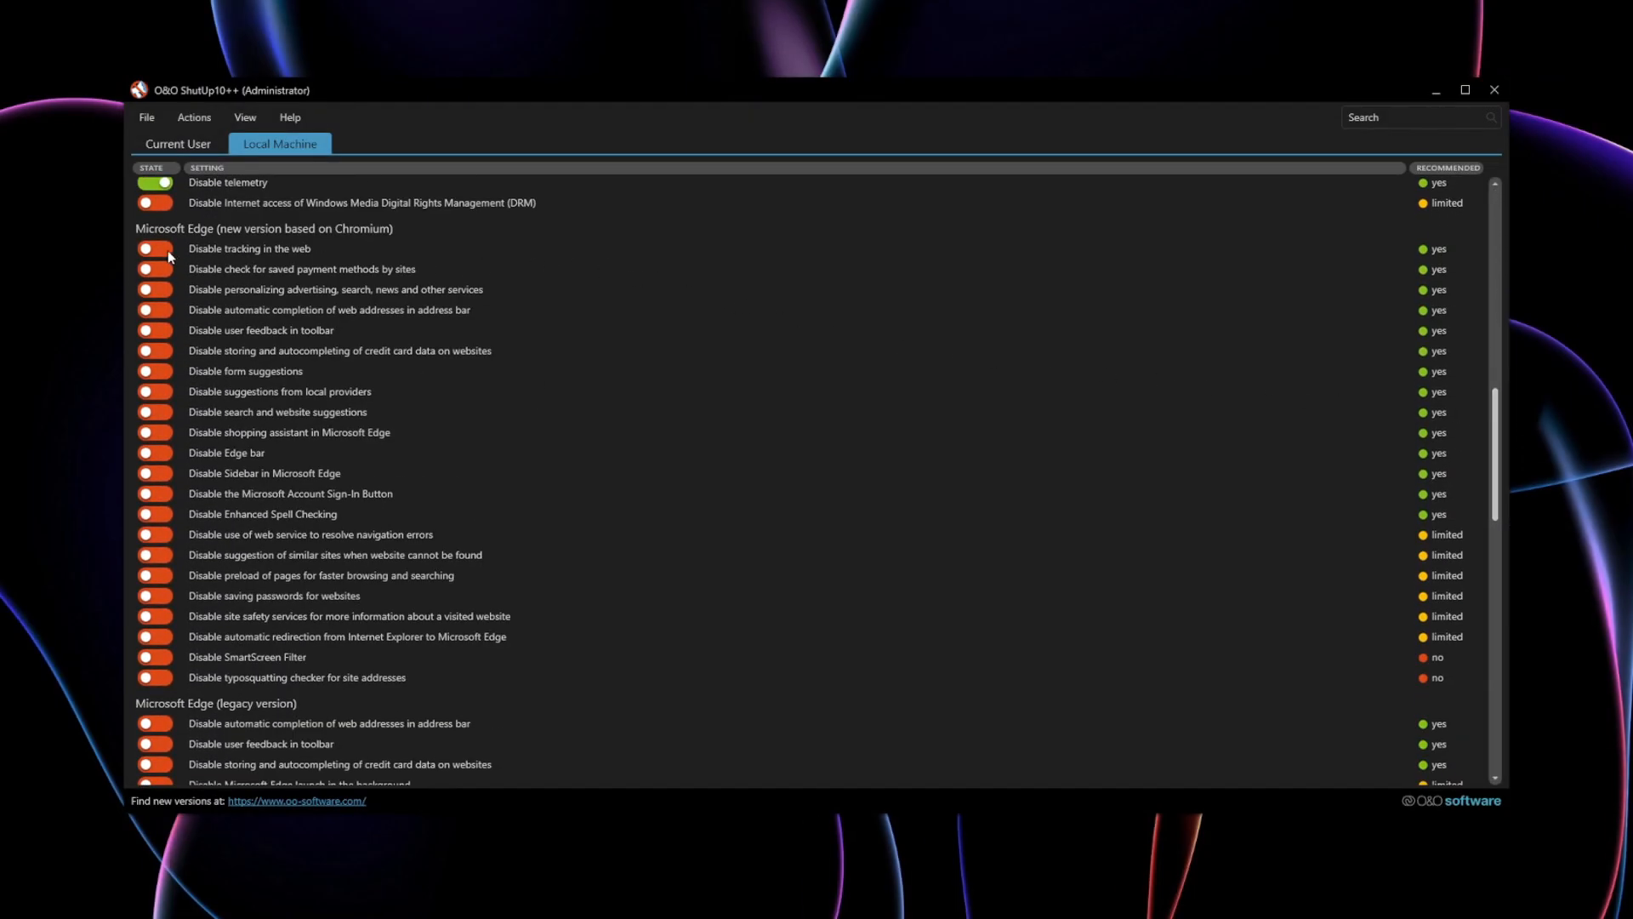
pyautogui.click(158, 295)
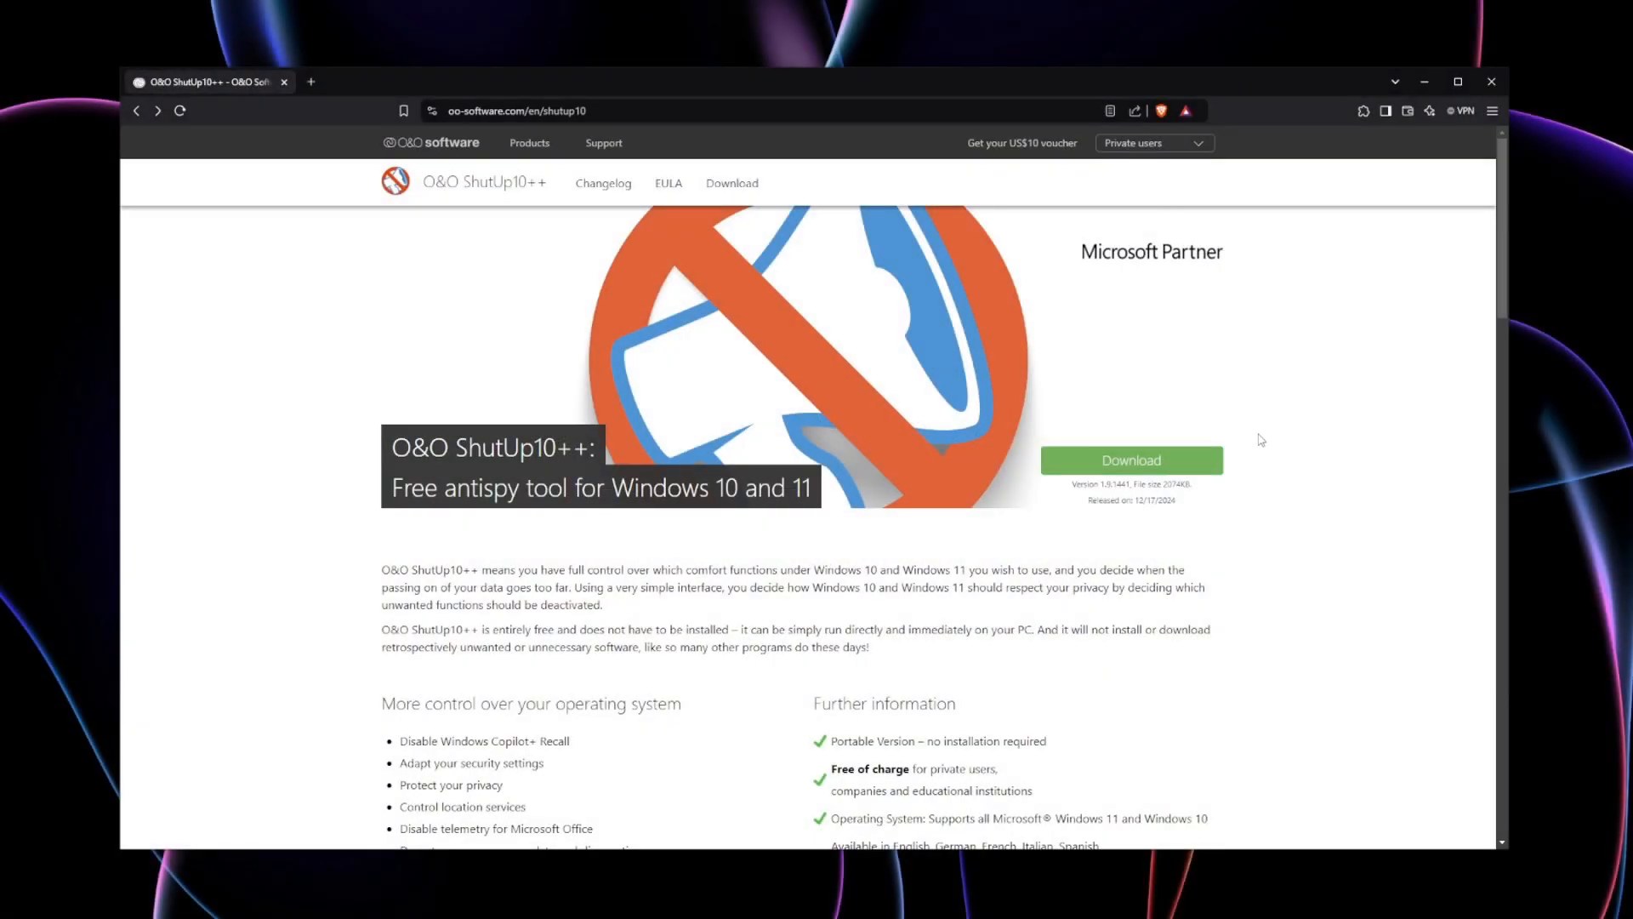
# Download O&O ShutUp10++ again from its product page in the browser and launch the downloaded file
pyautogui.click(1183, 464)
pyautogui.click(1279, 151)
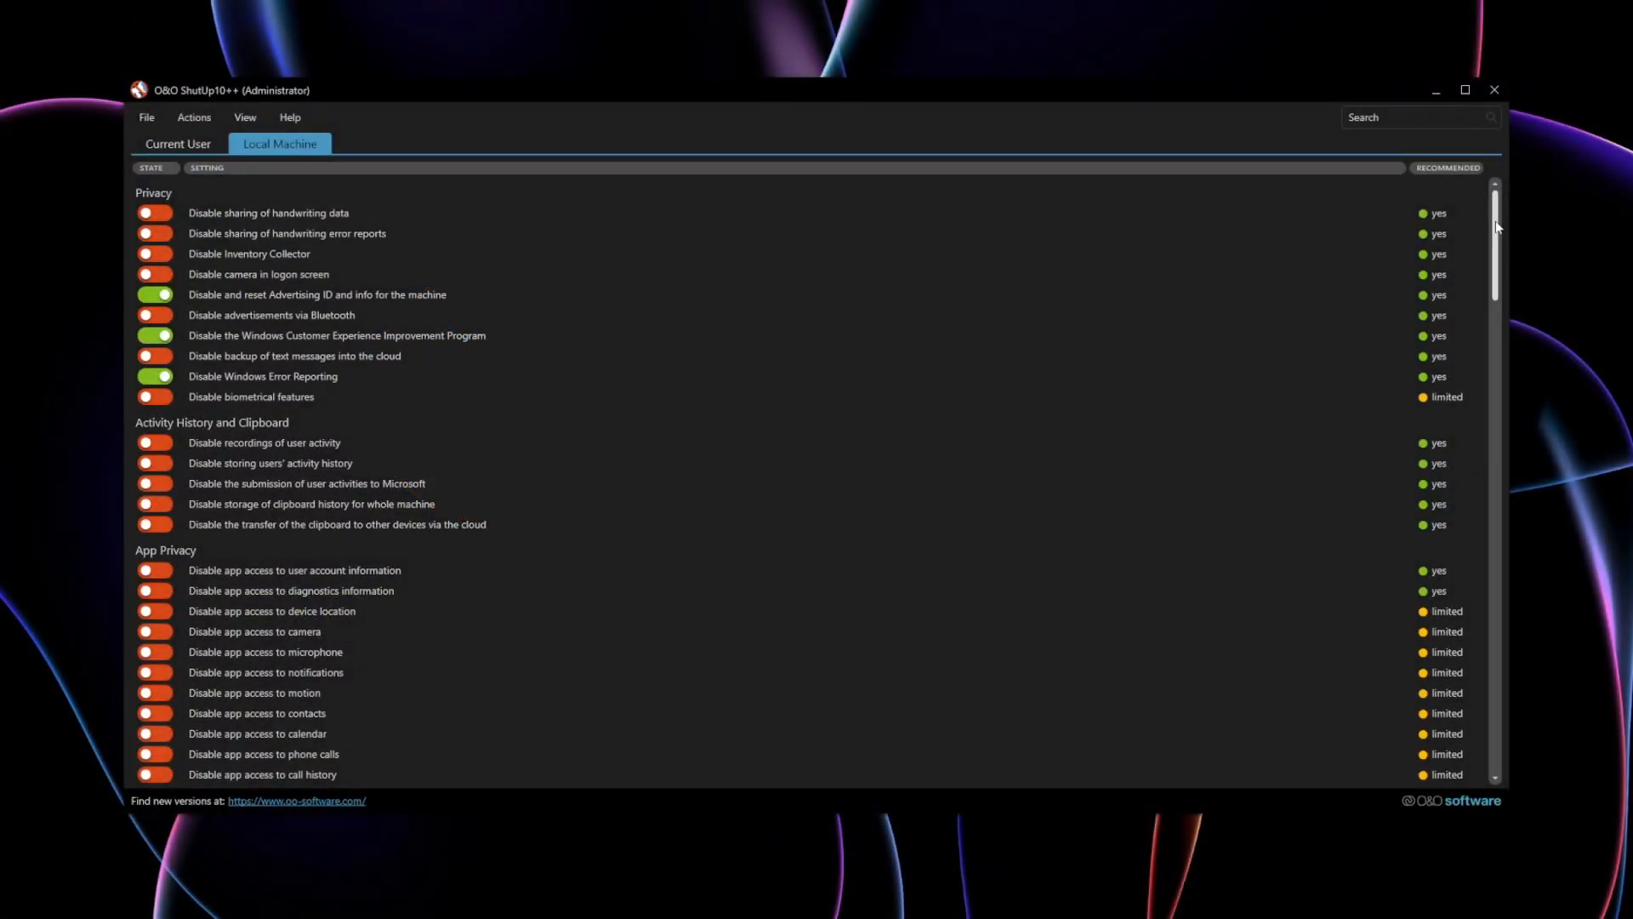
# Turn off Security telemetry and User Behavior application telemetry for the local machine
pyautogui.scroll(-5, 1488, 314)
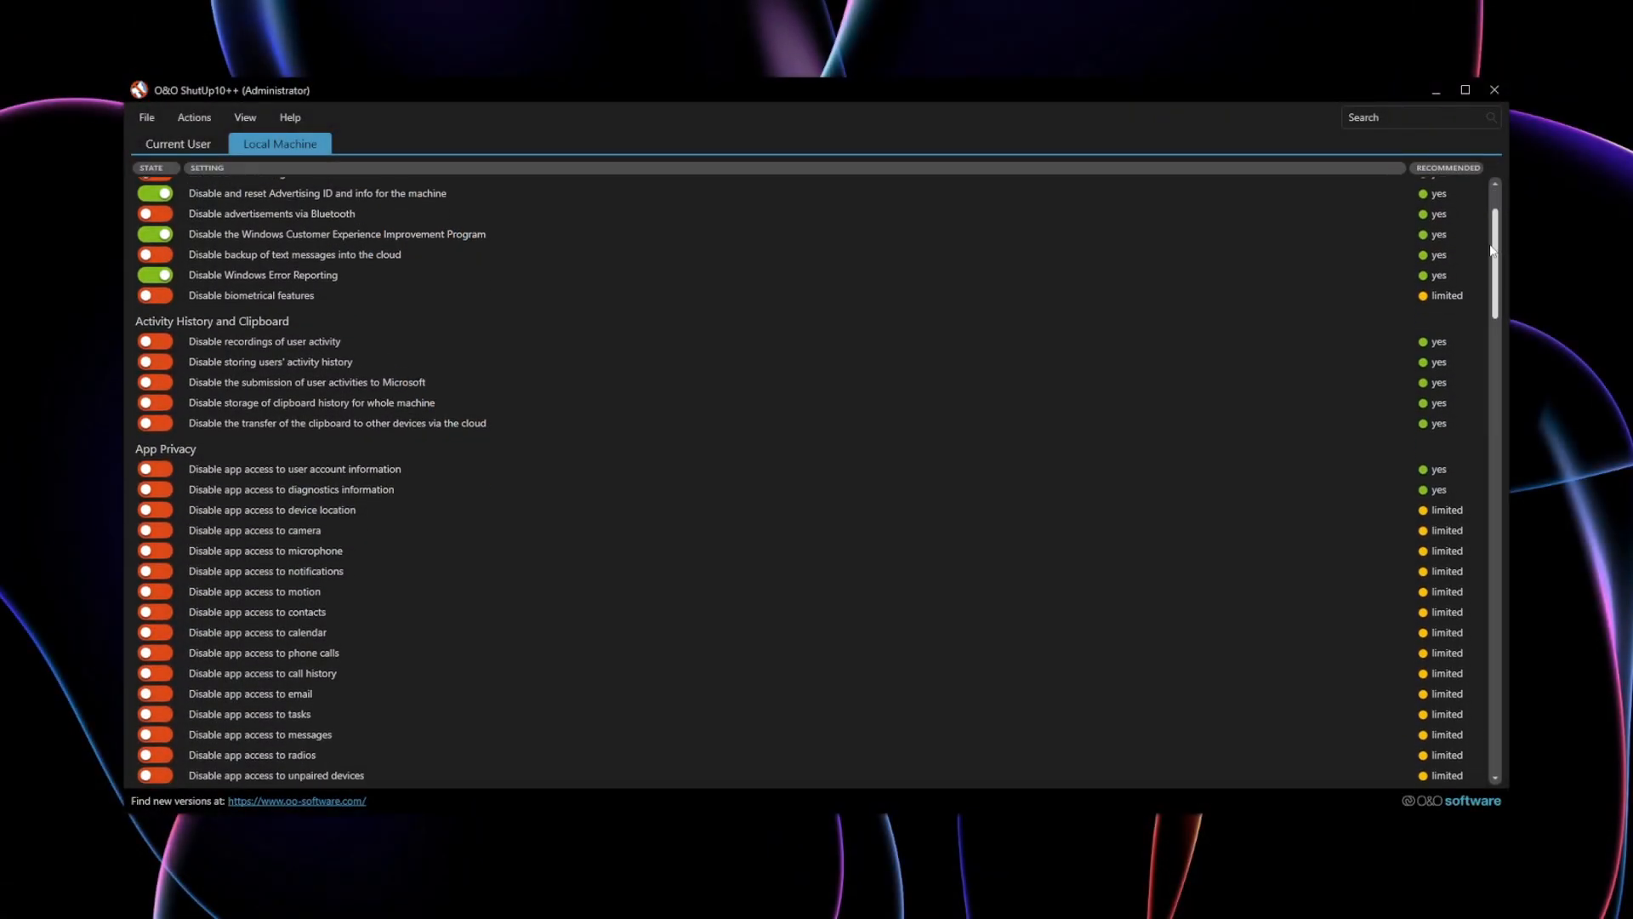
pyautogui.scroll(-4, 1489, 315)
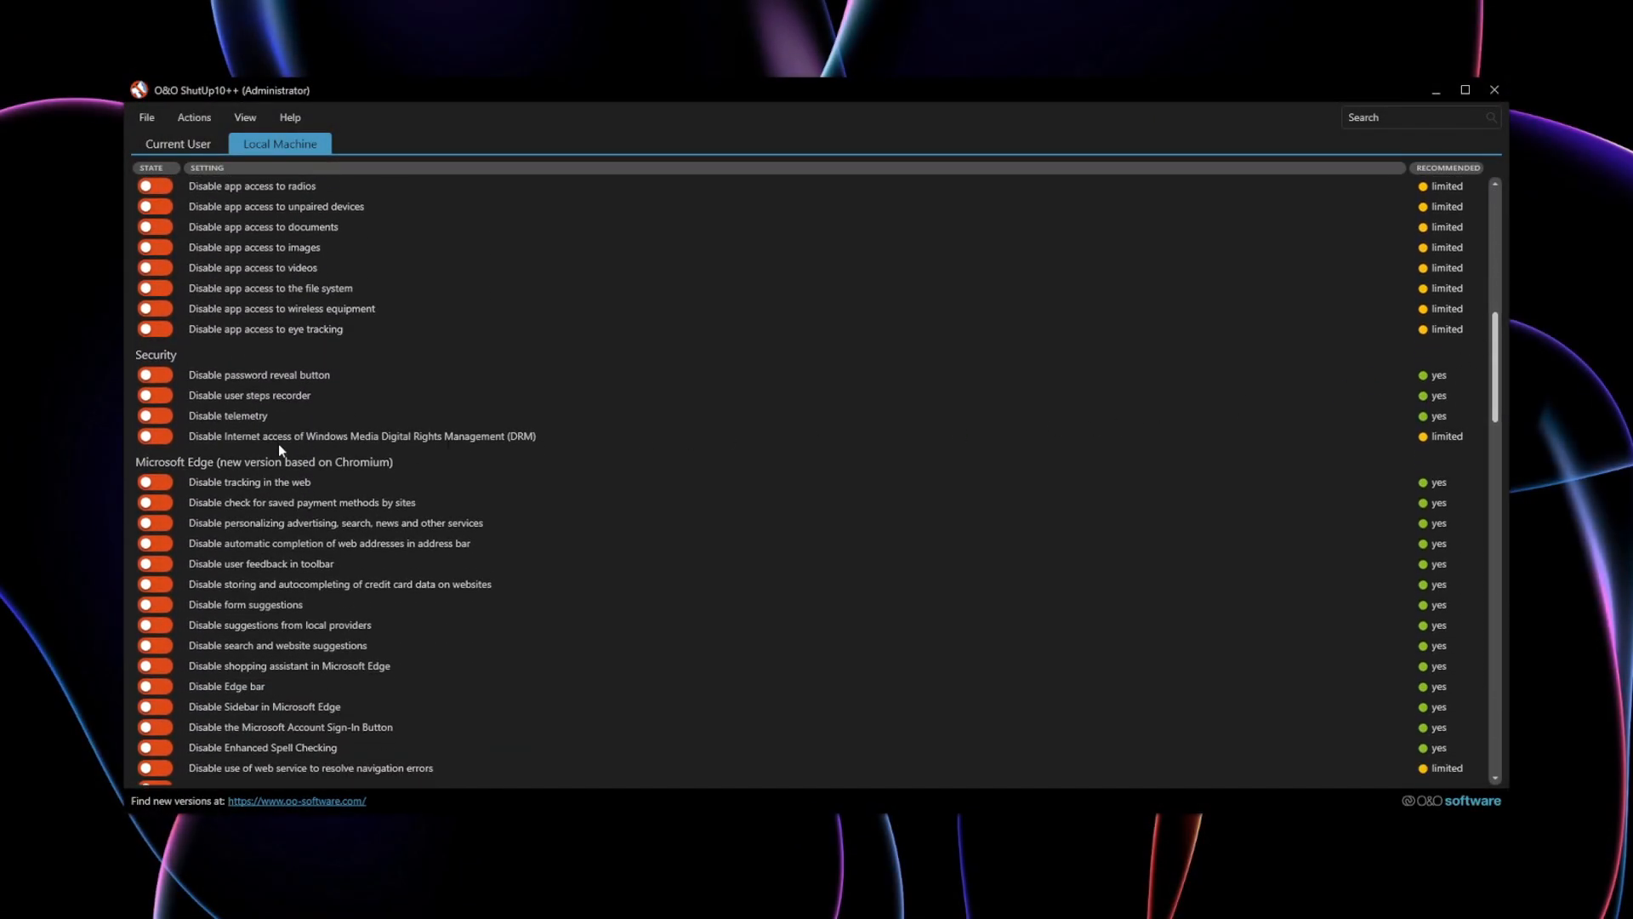
pyautogui.click(154, 416)
pyautogui.moveTo(1495, 364); pyautogui.dragTo(1472, 640)
pyautogui.click(155, 284)
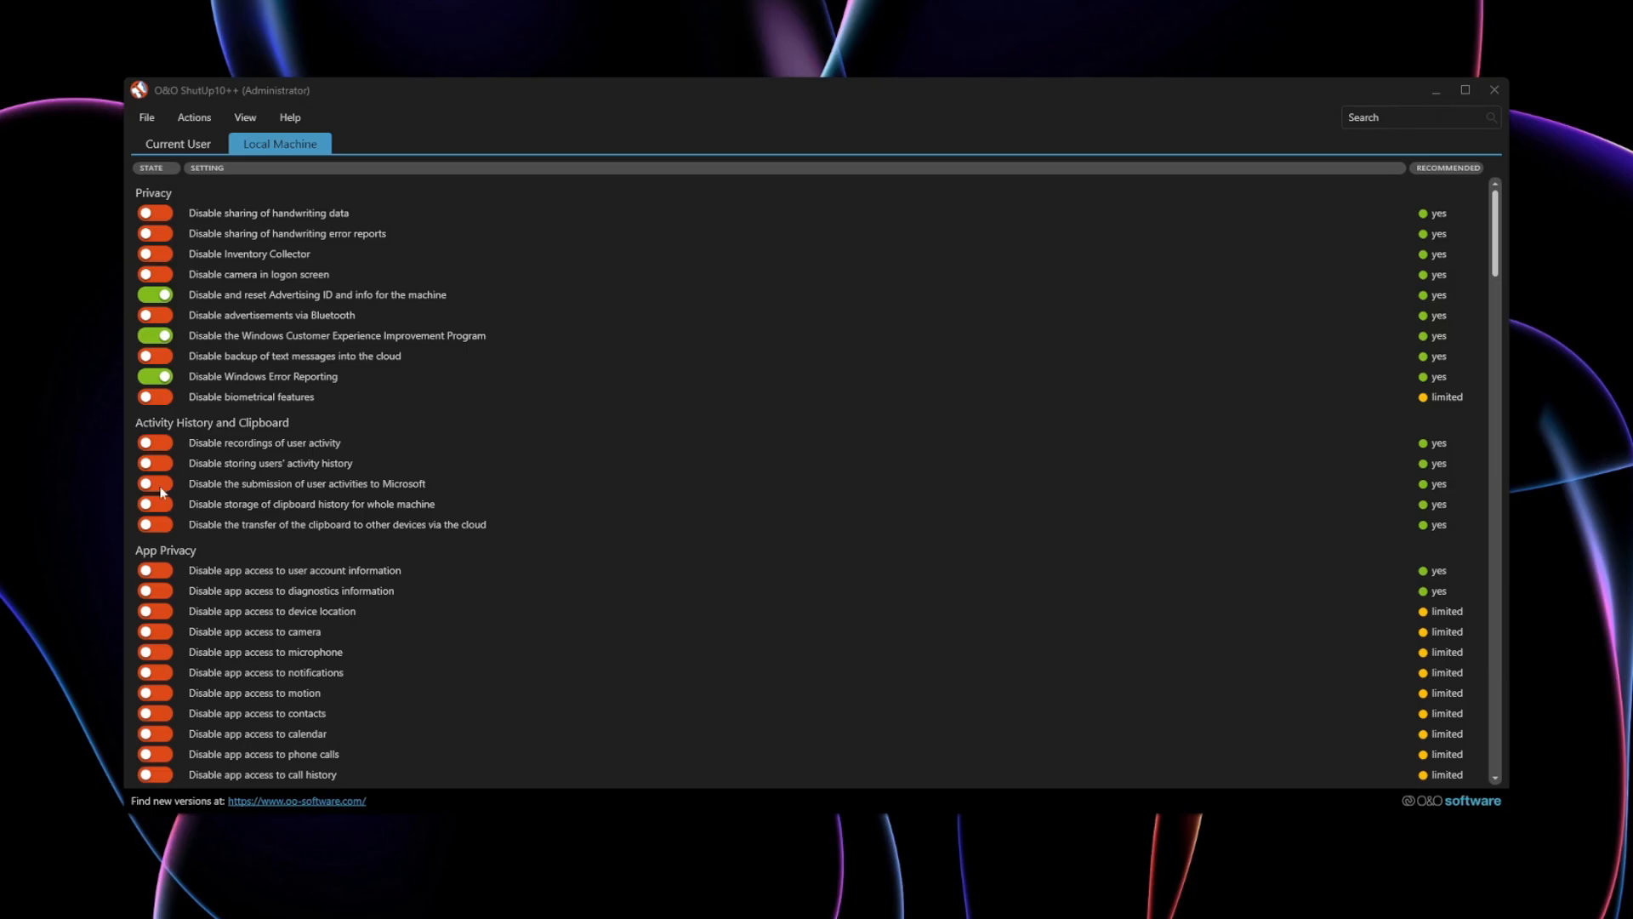
# For the local machine, disable clipboard history storage and cloud clipboard transfer, and block app access to microphone and camera
pyautogui.click(155, 504)
pyautogui.click(157, 525)
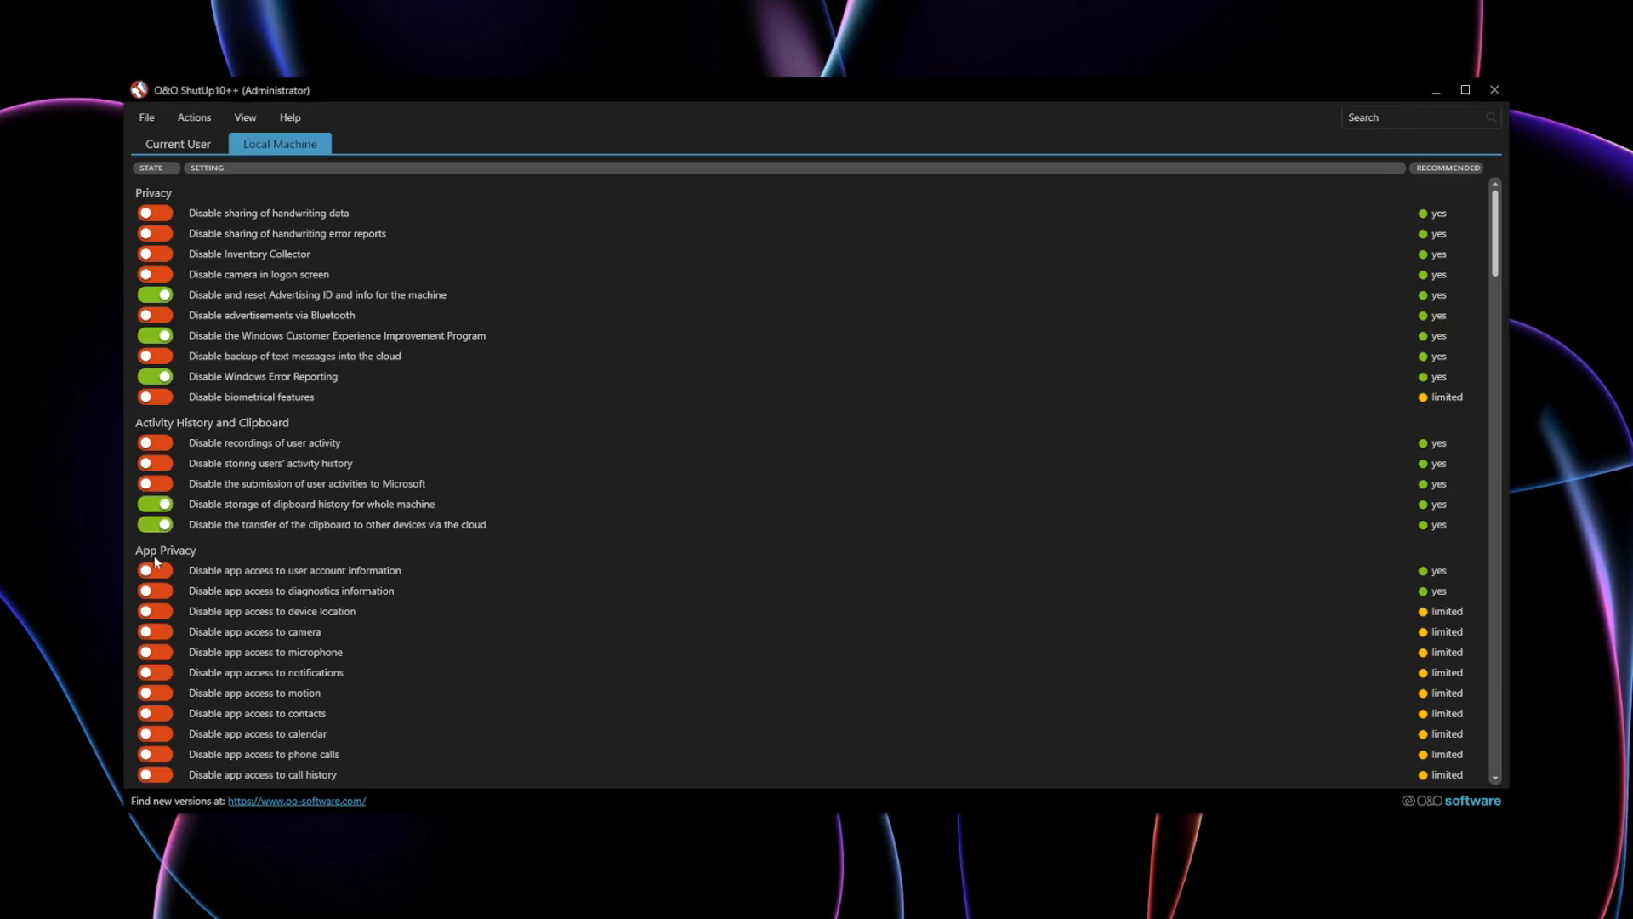
pyautogui.click(153, 655)
pyautogui.click(155, 634)
# Under Windows Update, disable peer-to-peer updates, speech module updates, manufacturers' app downloads, driver updates and app updates, and activate deferring of upgrades
pyautogui.scroll(-15, 584, 354)
pyautogui.click(151, 375)
pyautogui.click(154, 414)
pyautogui.click(157, 435)
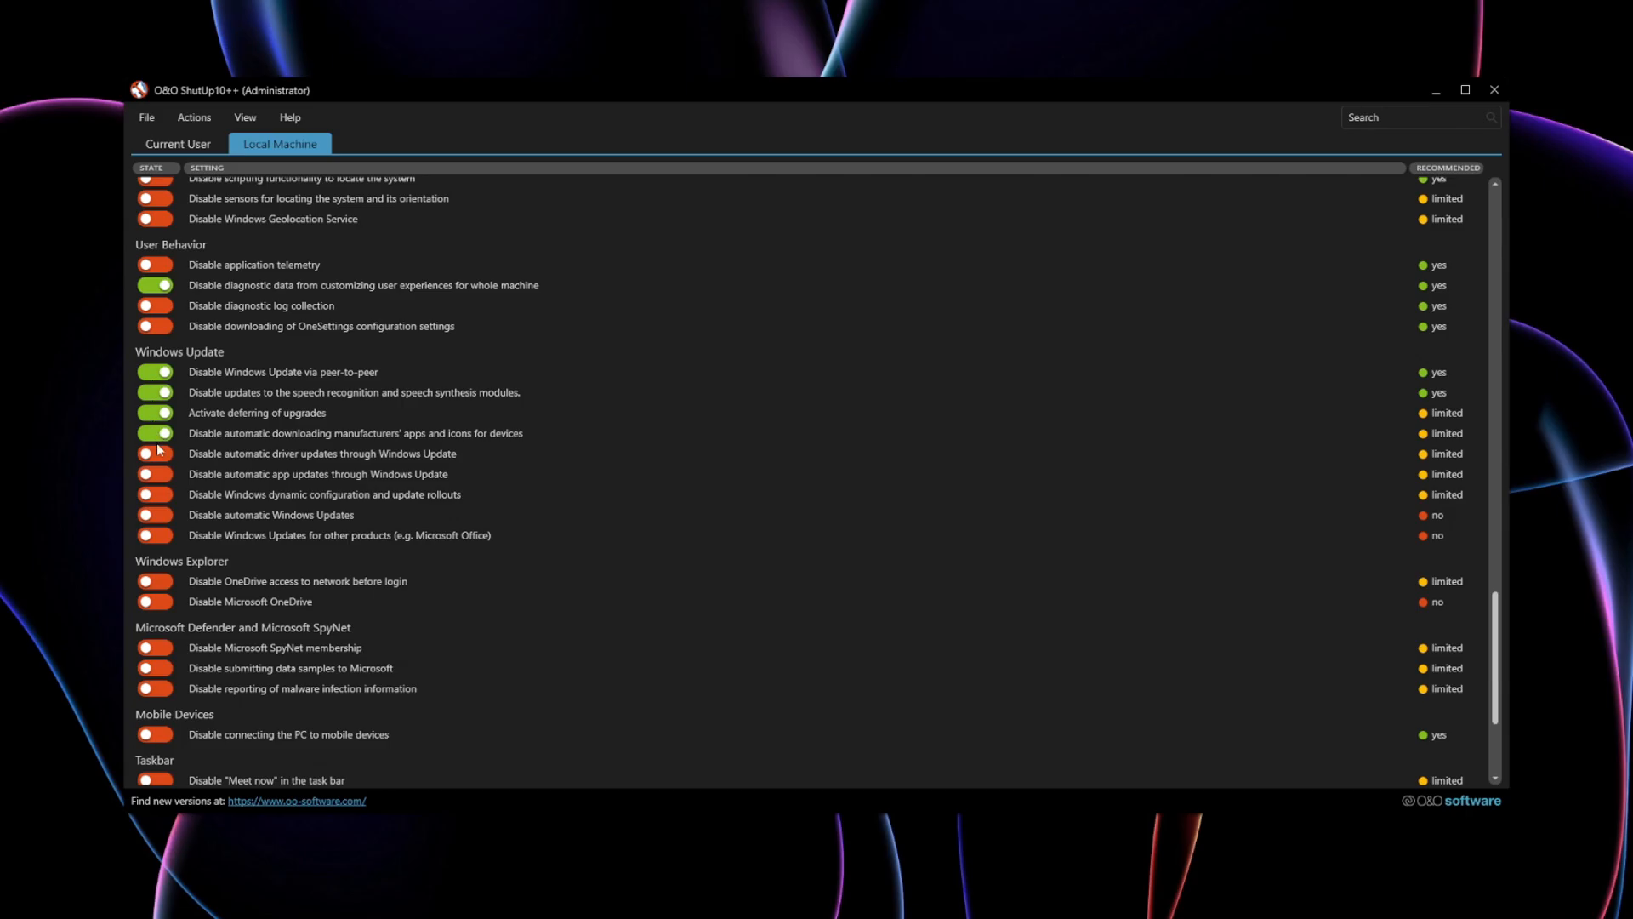
pyautogui.click(156, 456)
pyautogui.click(156, 480)
pyautogui.moveTo(155, 508)
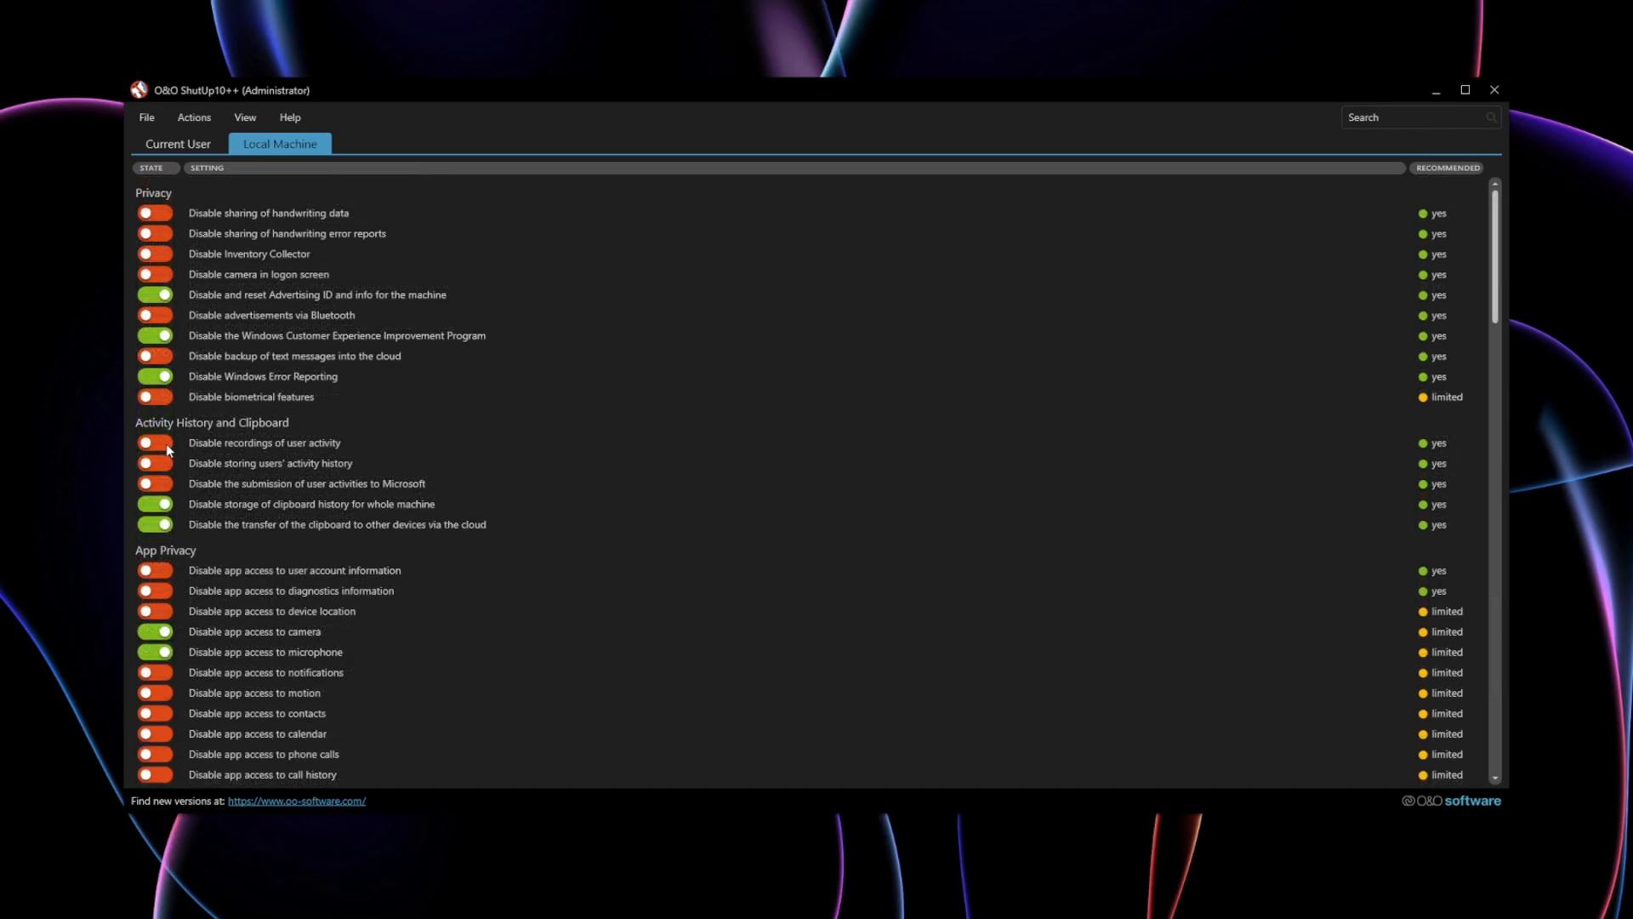
# Disable recording, storing and submitting user activity to Microsoft, and block app access to diagnostics information for the local machine
pyautogui.click(166, 442)
pyautogui.click(167, 466)
pyautogui.click(167, 486)
pyautogui.click(165, 593)
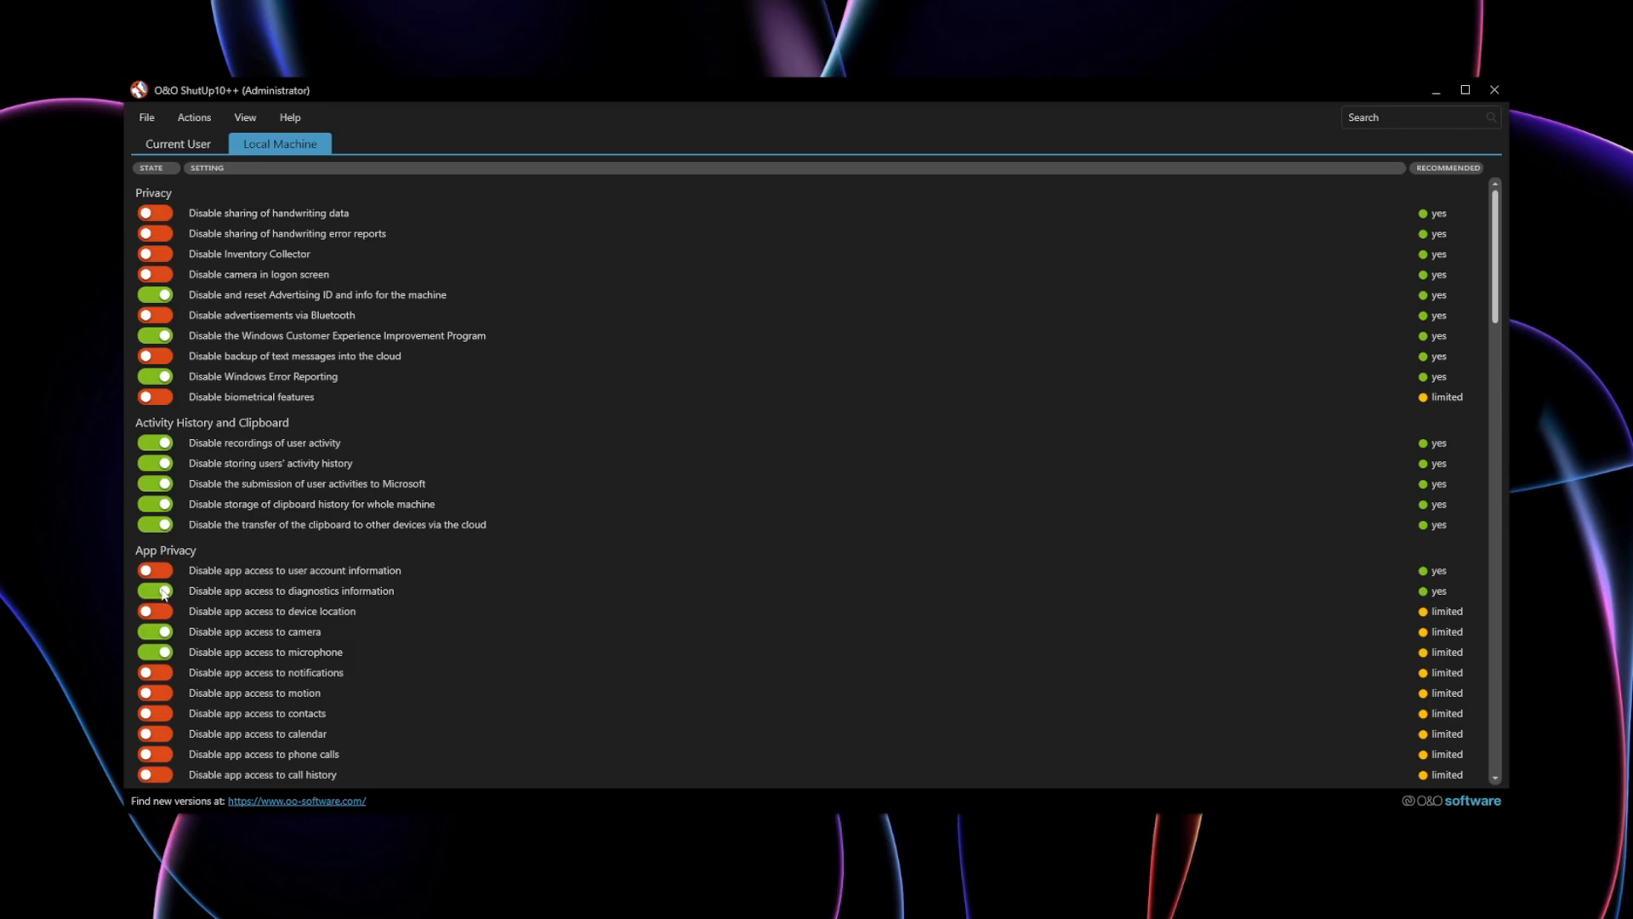